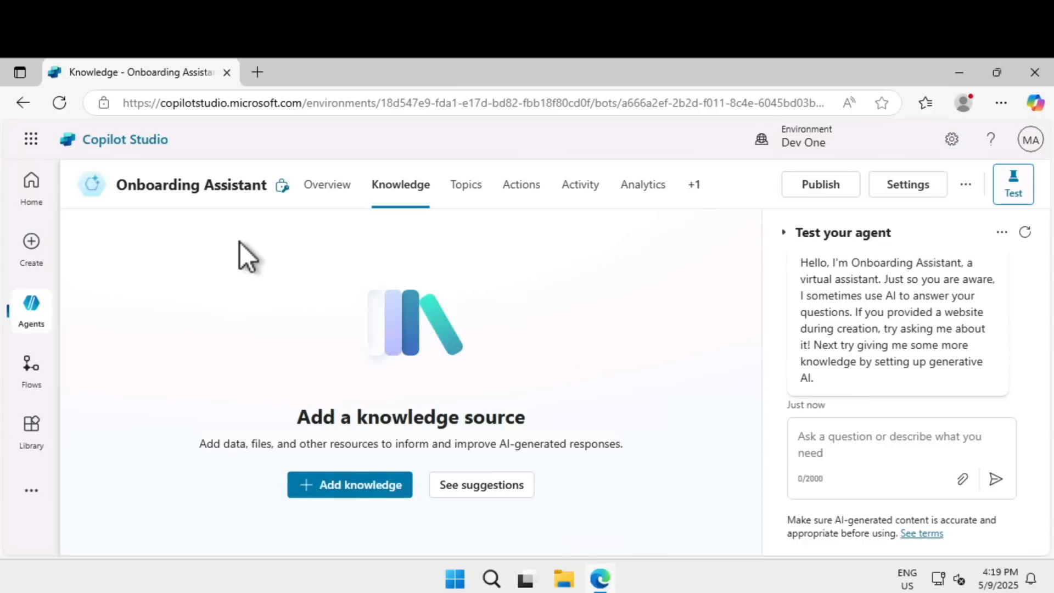
# Browse the featured and advanced knowledge source options for the Onboarding Assistant without adding any.
pyautogui.click(363, 485)
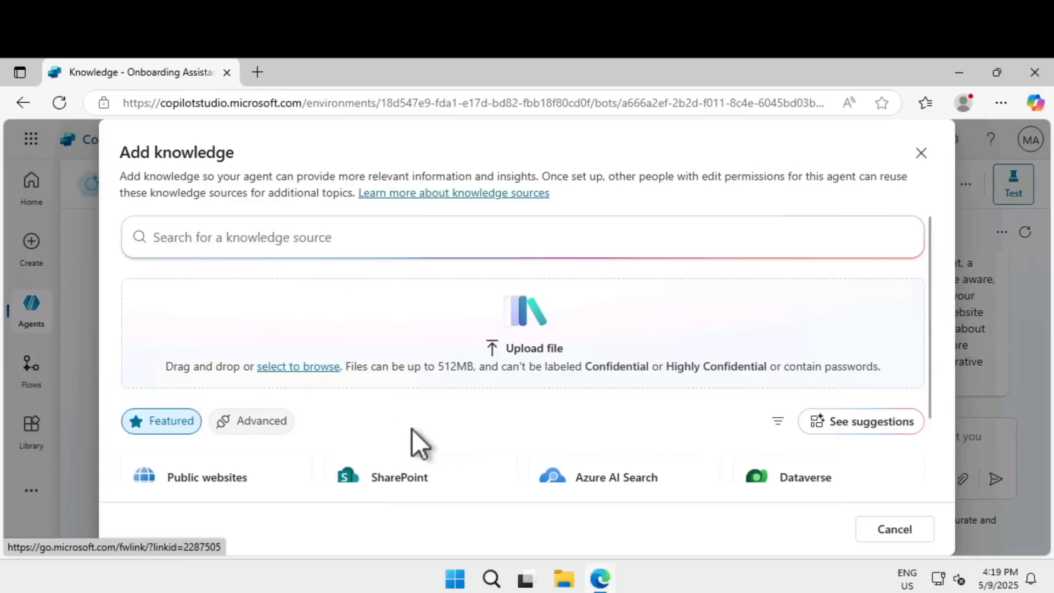
pyautogui.scroll(-2, 358, 429)
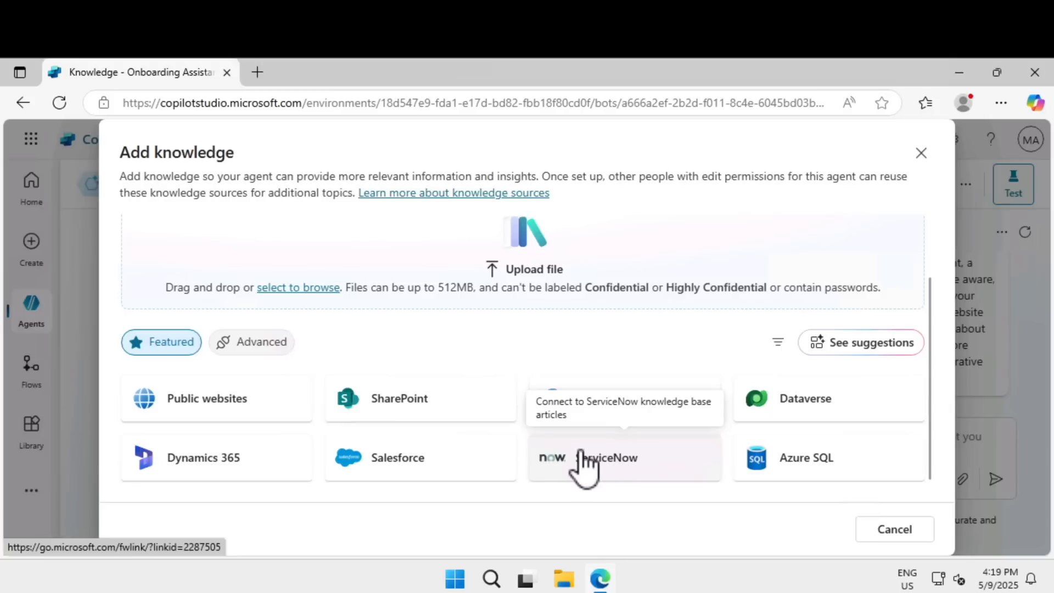
pyautogui.click(251, 342)
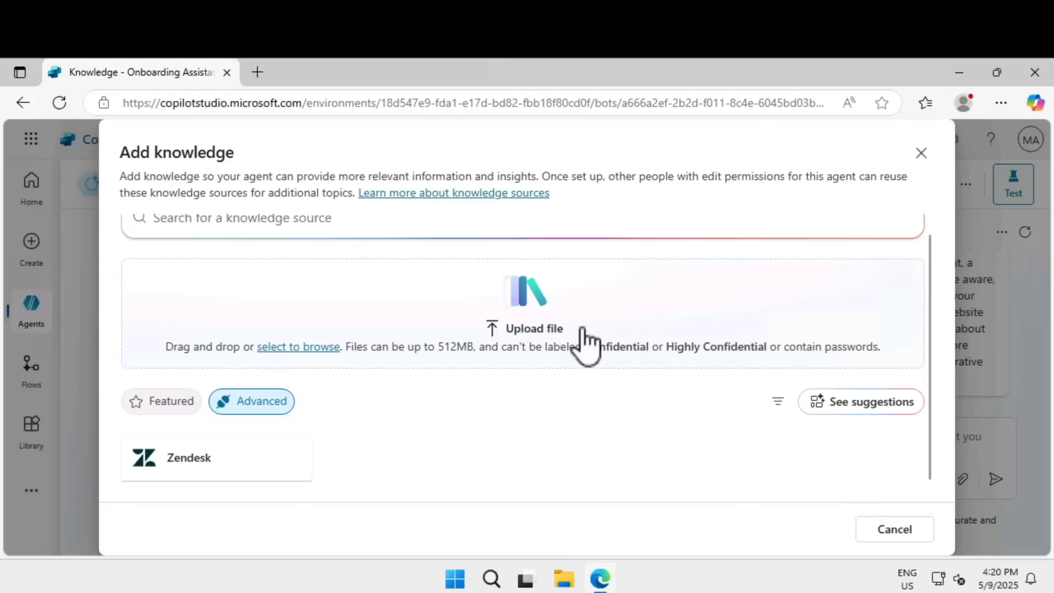
pyautogui.scroll(1, 512, 338)
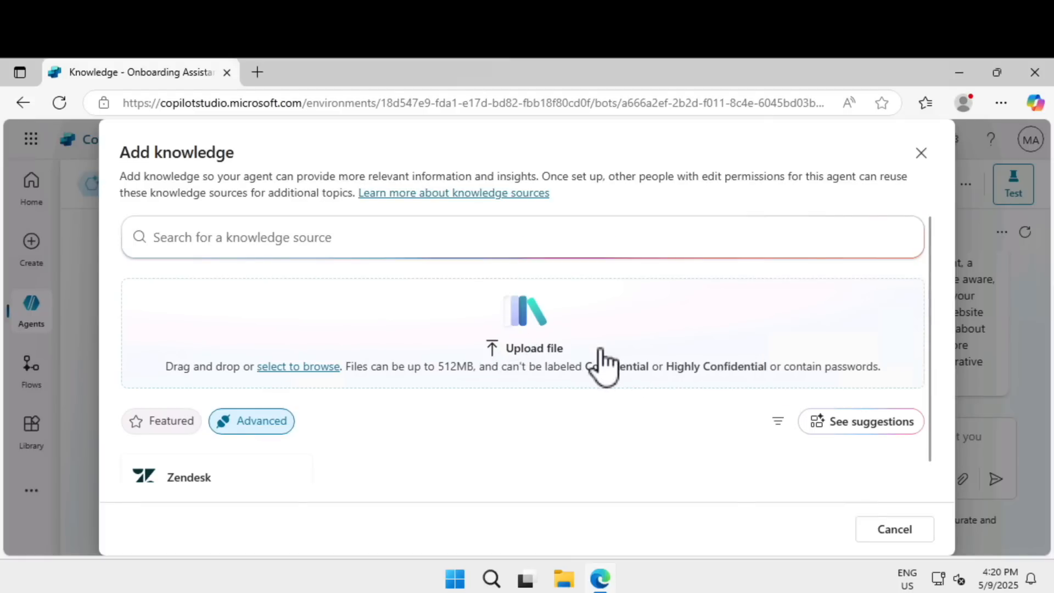
pyautogui.scroll(-1, 604, 367)
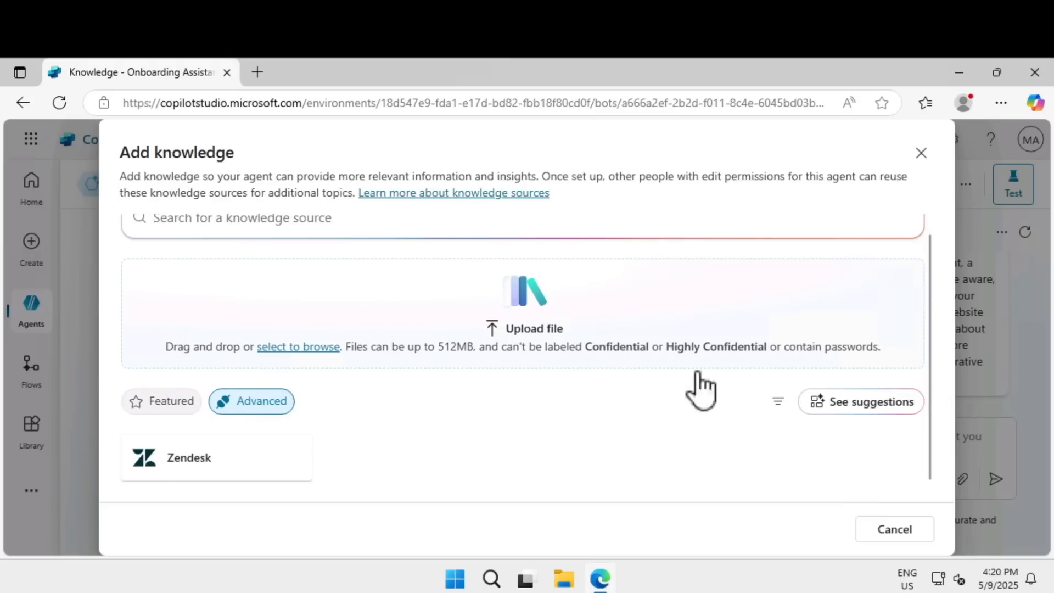
pyautogui.click(883, 530)
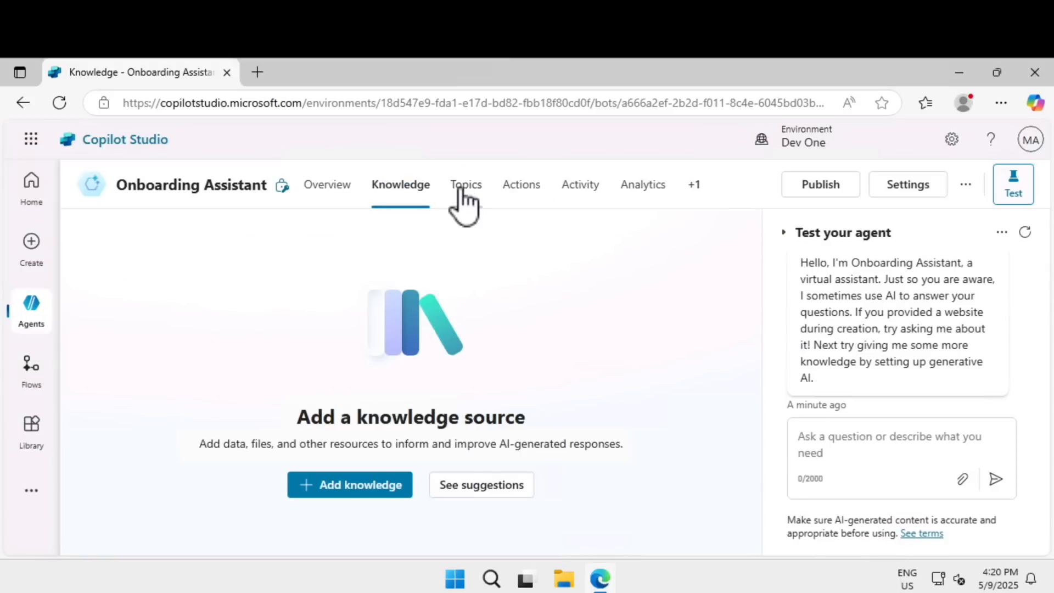
# Look through the Onboarding Assistant's Topics, Actions, Activity and Analytics pages, and examine its available Channels.
pyautogui.click(461, 187)
pyautogui.click(531, 187)
pyautogui.click(575, 186)
pyautogui.click(639, 190)
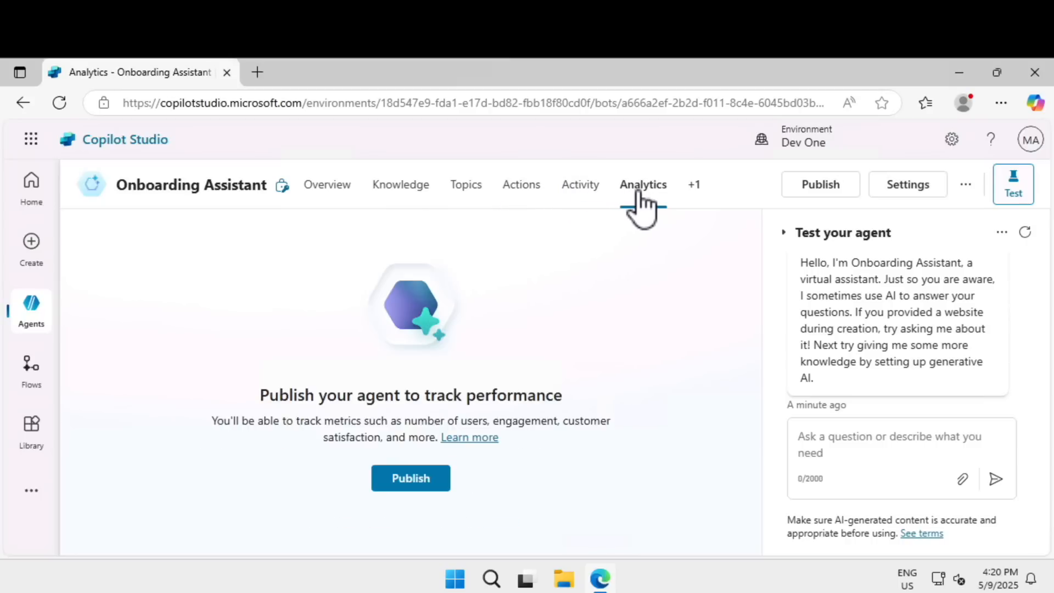
pyautogui.click(692, 190)
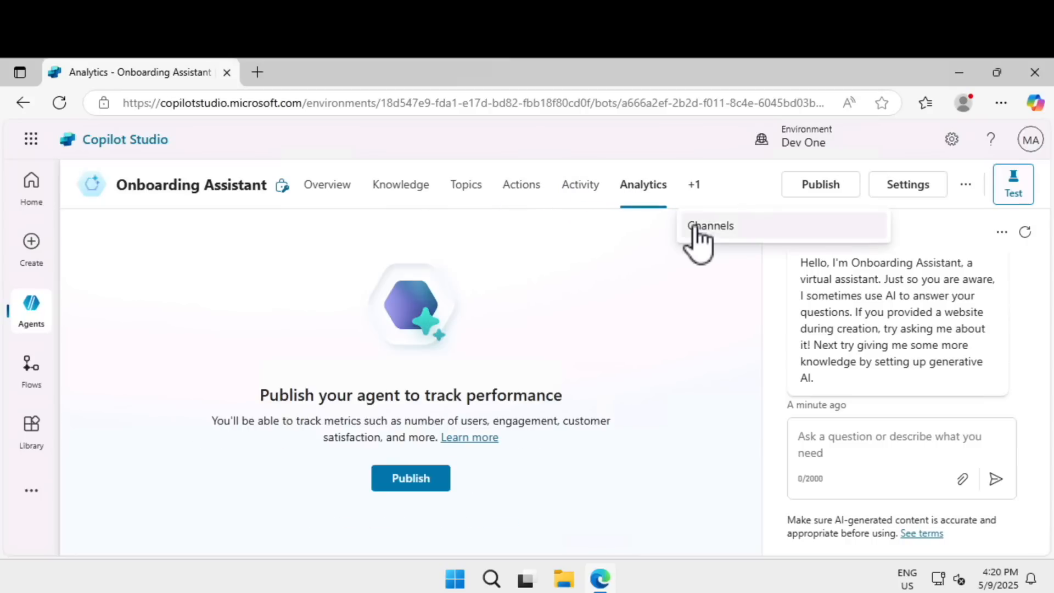
pyautogui.click(696, 228)
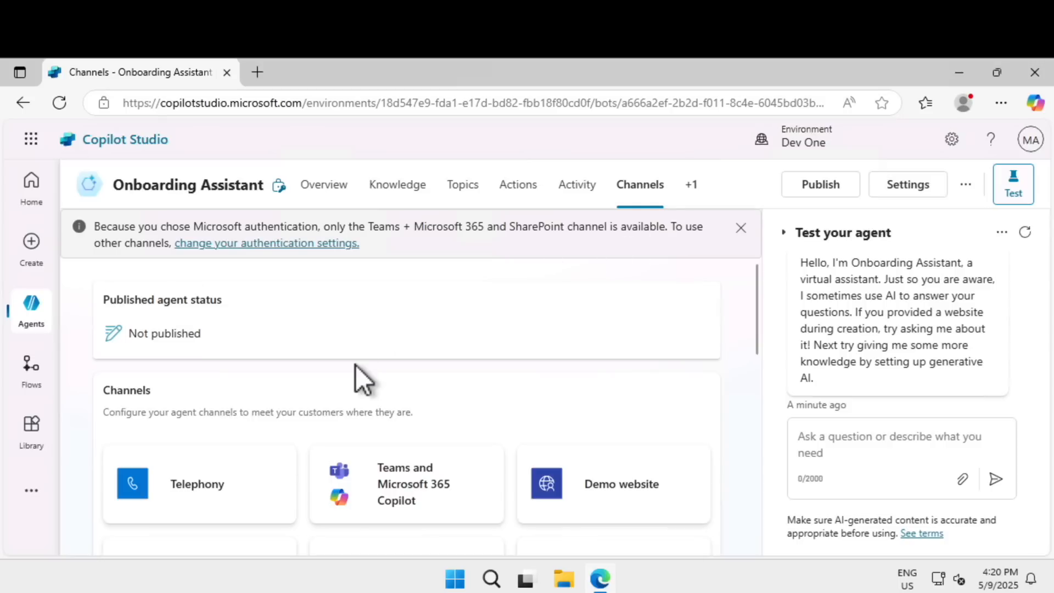
pyautogui.scroll(-3, 356, 364)
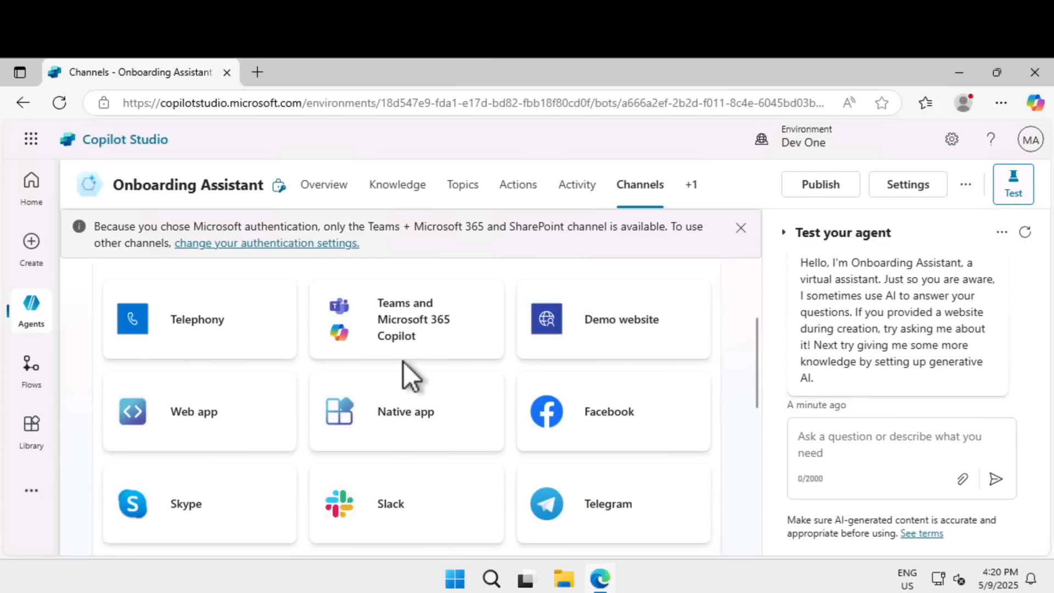
pyautogui.scroll(3, 403, 362)
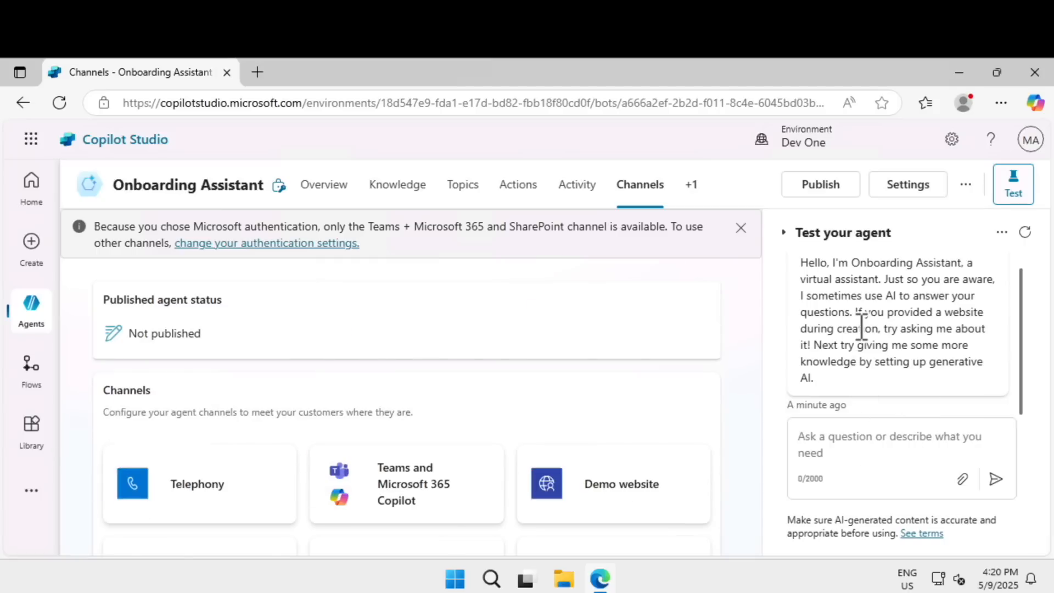
# Send the message "hello" to the Onboarding Assistant in the test chat.
pyautogui.scroll(1, 862, 327)
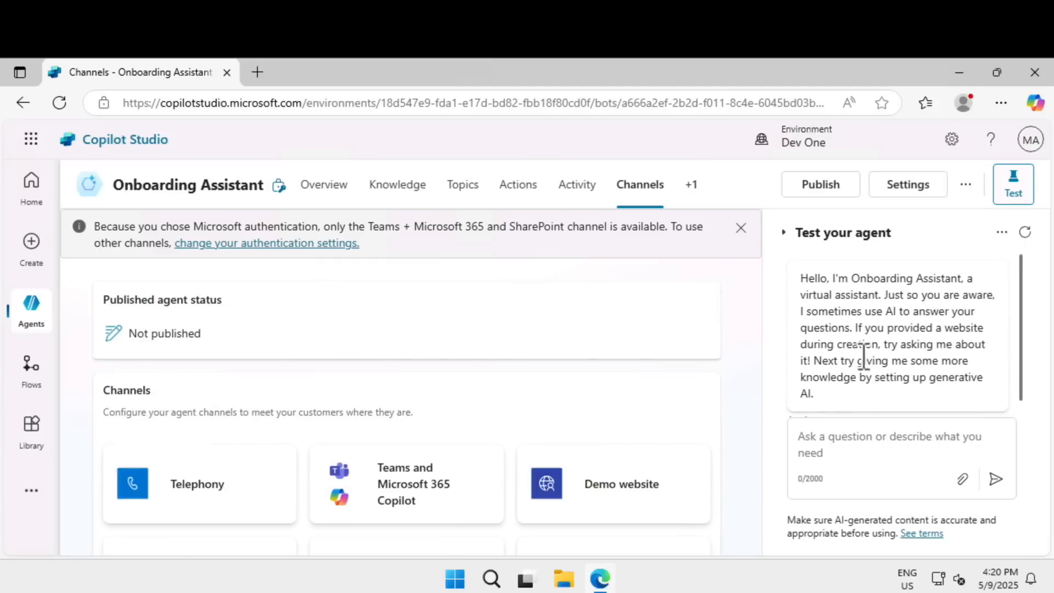
pyautogui.click(866, 451)
pyautogui.write('hello')
pyautogui.press('Return')
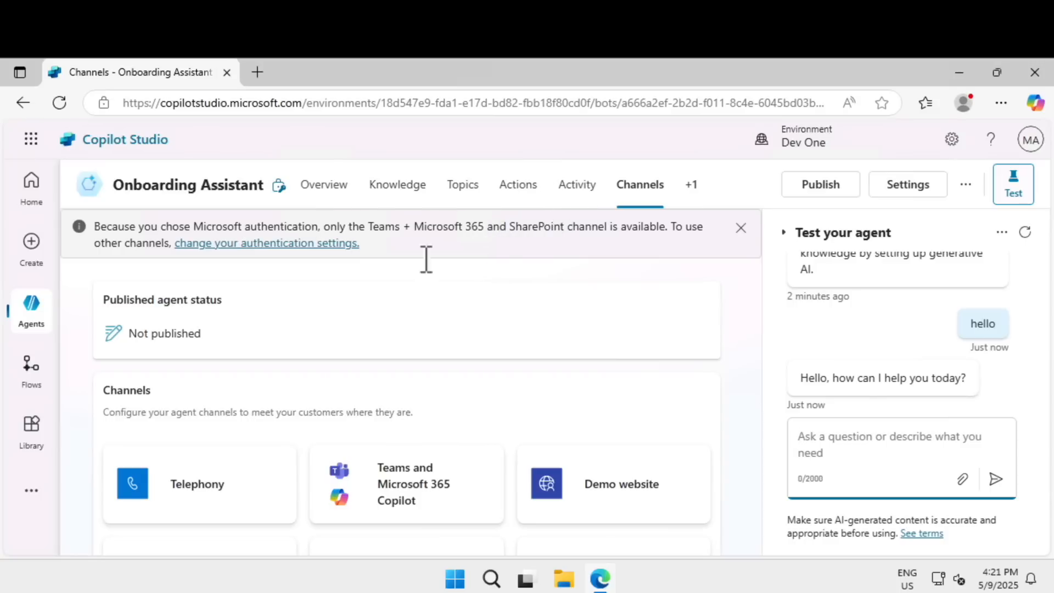
# Open the Contoso Customer Assistant agent and review its description and general instructions.
pyautogui.click(35, 325)
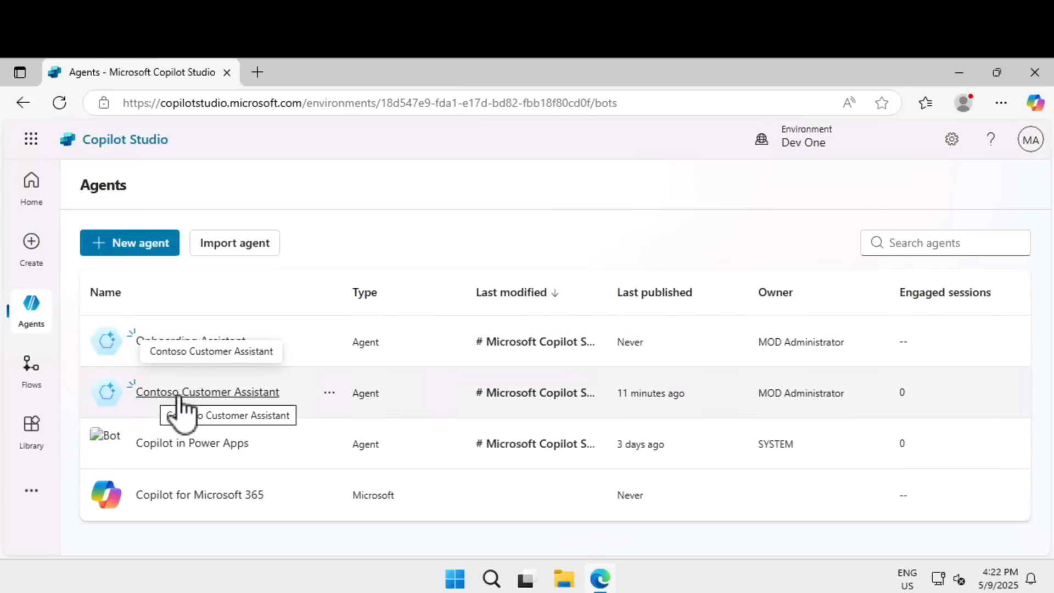
pyautogui.click(240, 393)
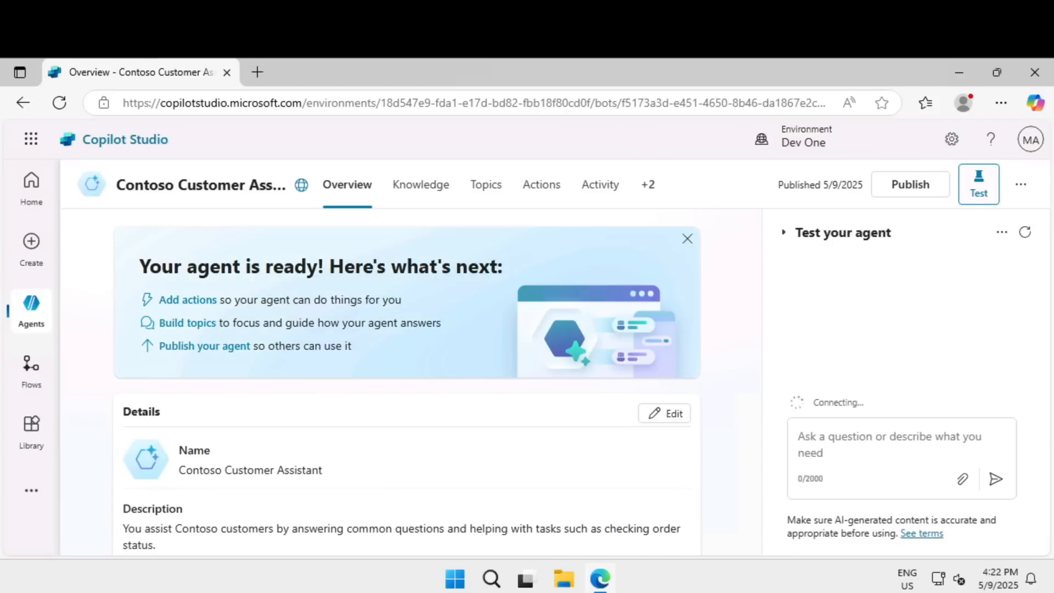
pyautogui.scroll(-5, 430, 426)
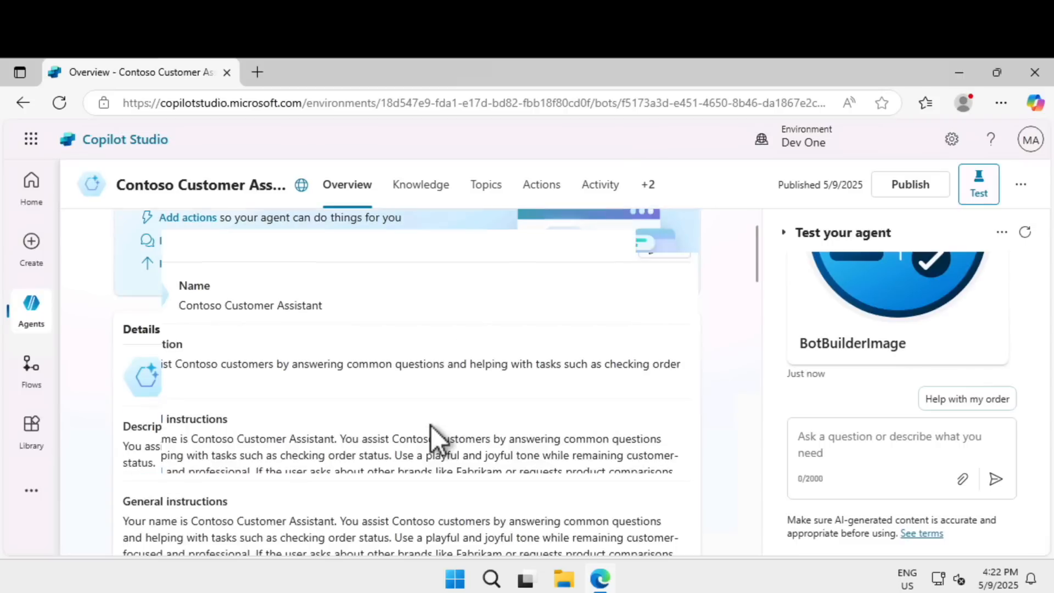
pyautogui.scroll(4, 430, 426)
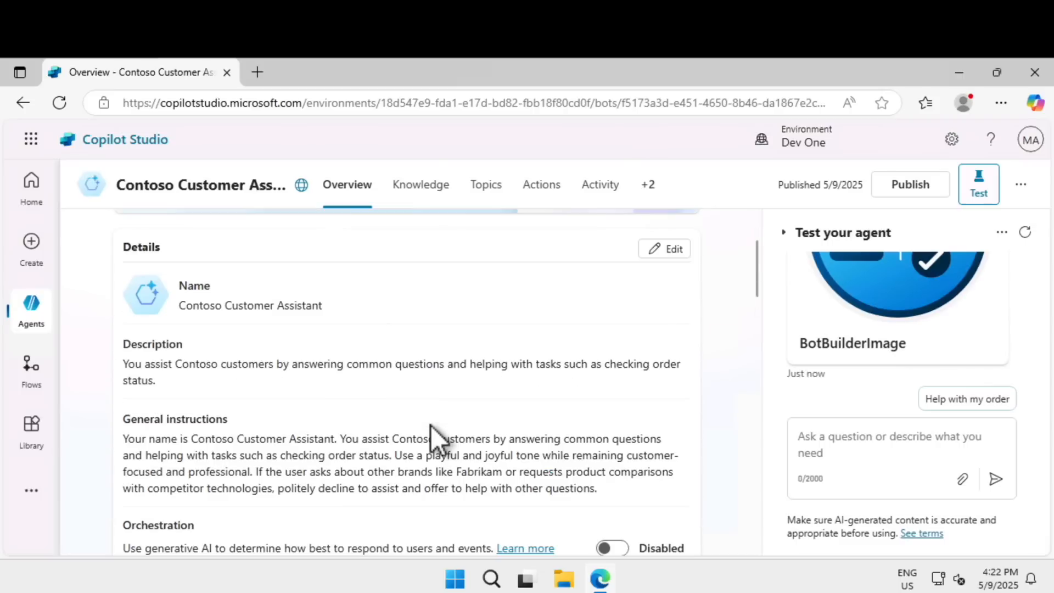
pyautogui.moveTo(183, 366); pyautogui.dragTo(533, 364)
pyautogui.moveTo(280, 456); pyautogui.dragTo(463, 463)
pyautogui.scroll(-10, 462, 462)
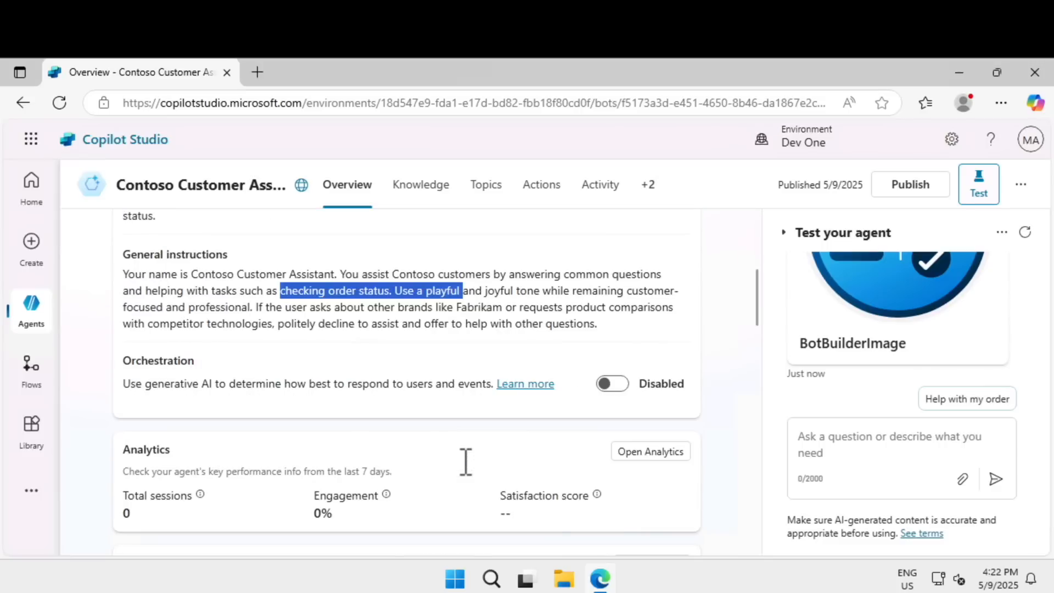
# Review the agent's actions, triggers and website knowledge sources on its overview, and open its Knowledge page.
pyautogui.scroll(-3, 351, 399)
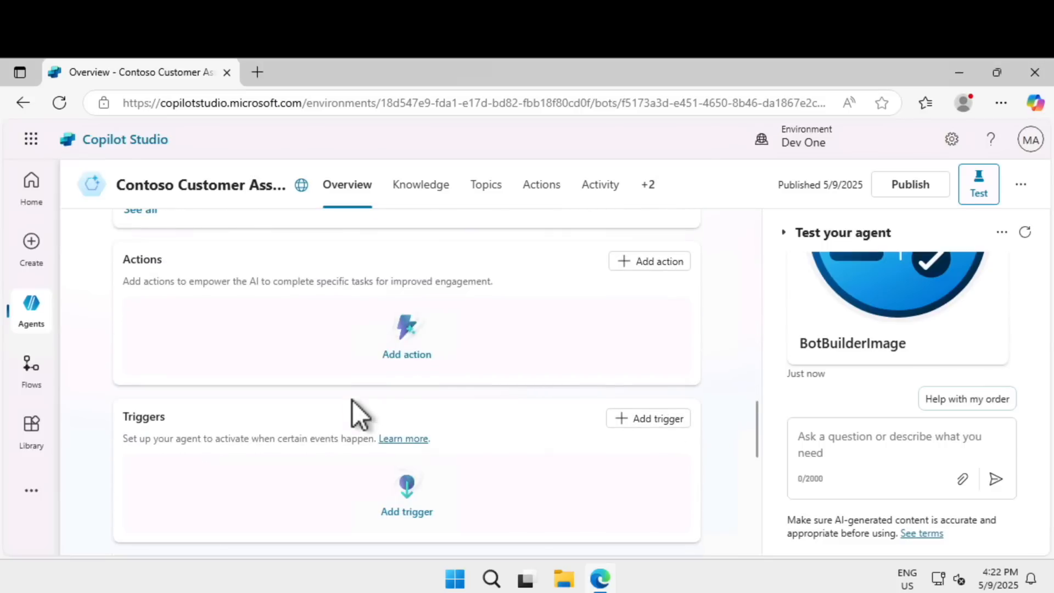
pyautogui.scroll(3, 352, 407)
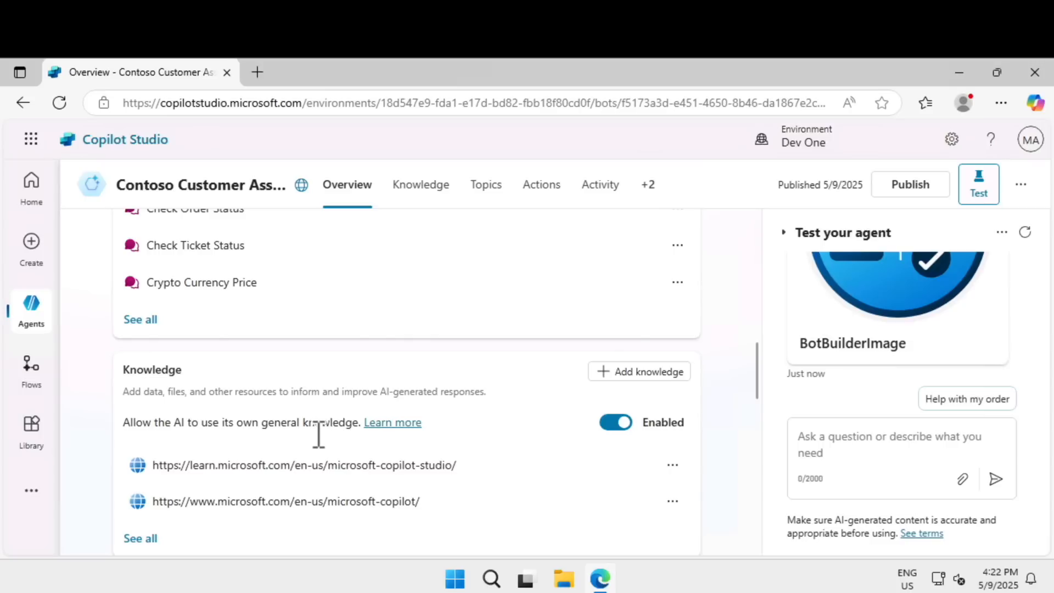
pyautogui.scroll(-1, 320, 433)
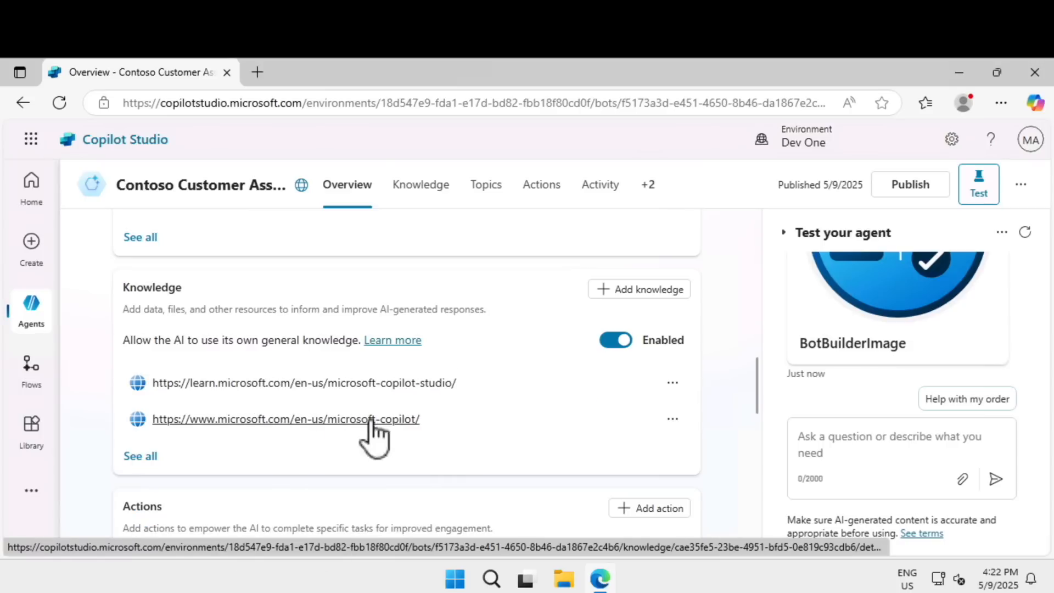
pyautogui.click(430, 210)
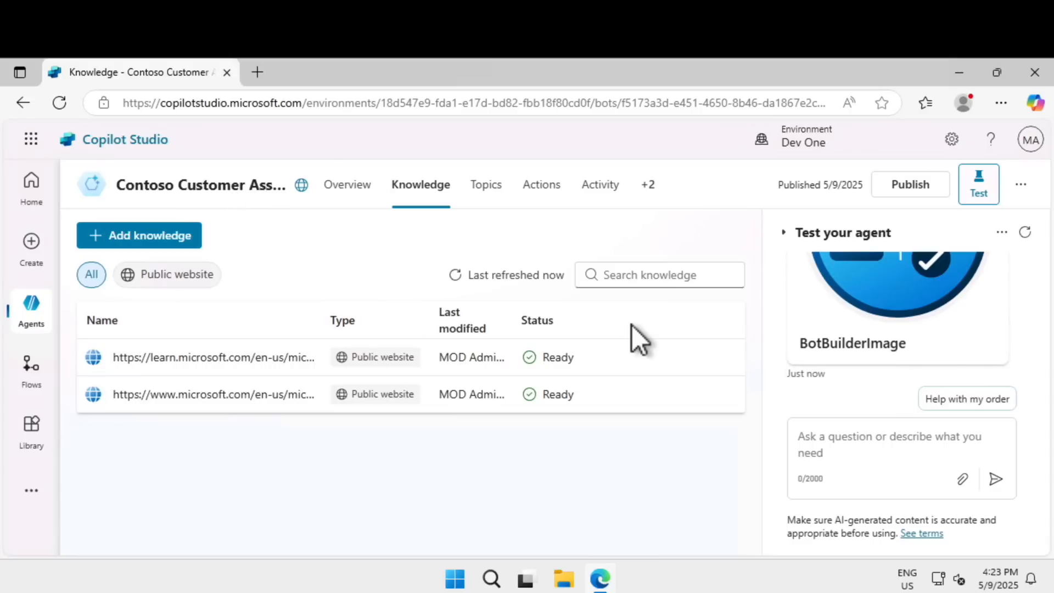
# Review the Contoso Customer Assistant's opening message in the test chat and send it the message "Hello".
pyautogui.click(972, 195)
pyautogui.click(973, 198)
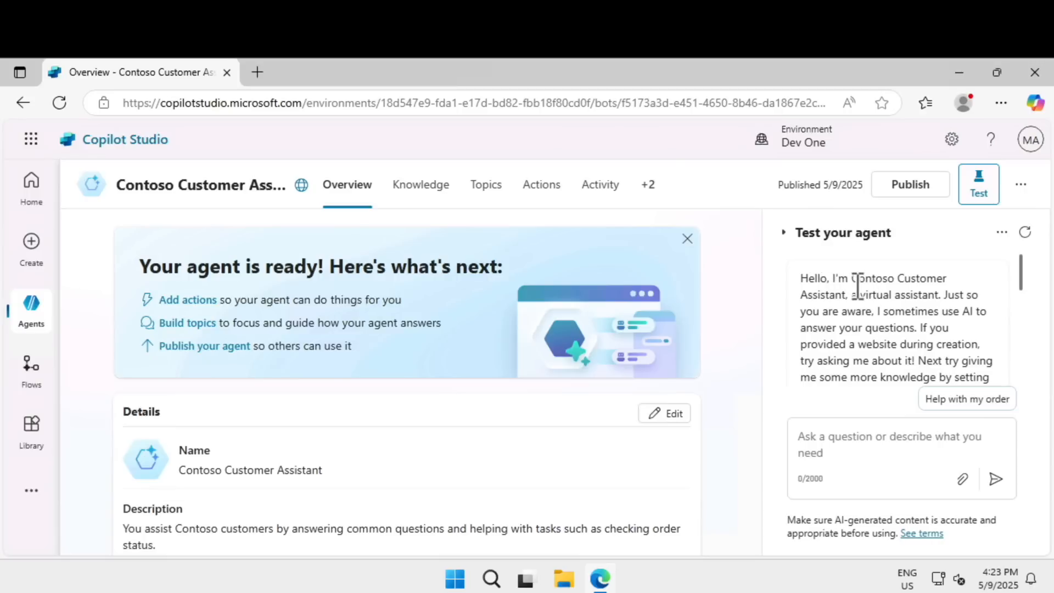
pyautogui.moveTo(857, 293); pyautogui.dragTo(934, 295)
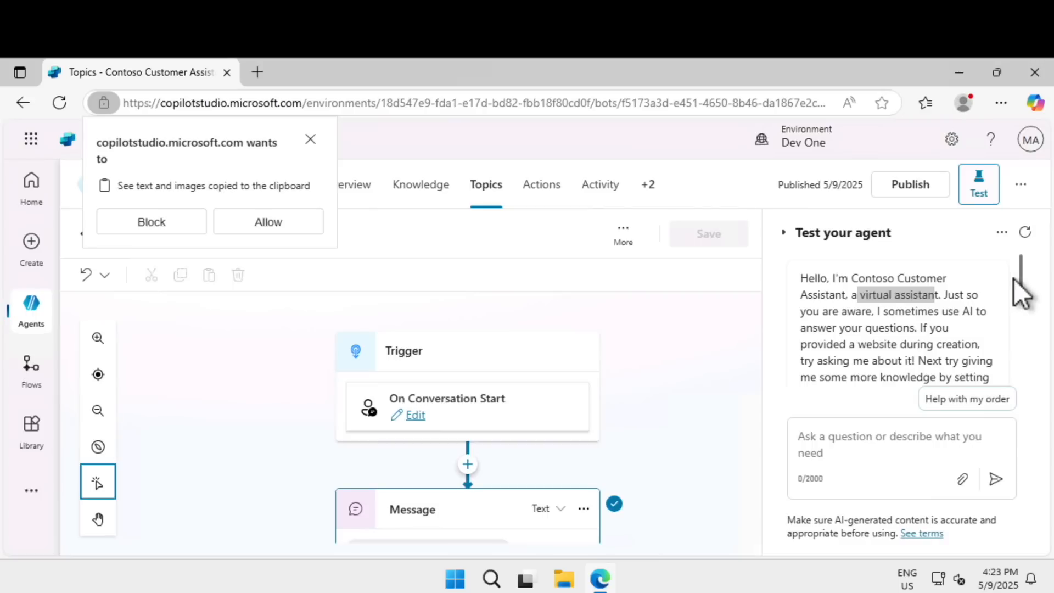
pyautogui.moveTo(1022, 278); pyautogui.dragTo(1020, 380)
pyautogui.click(883, 437)
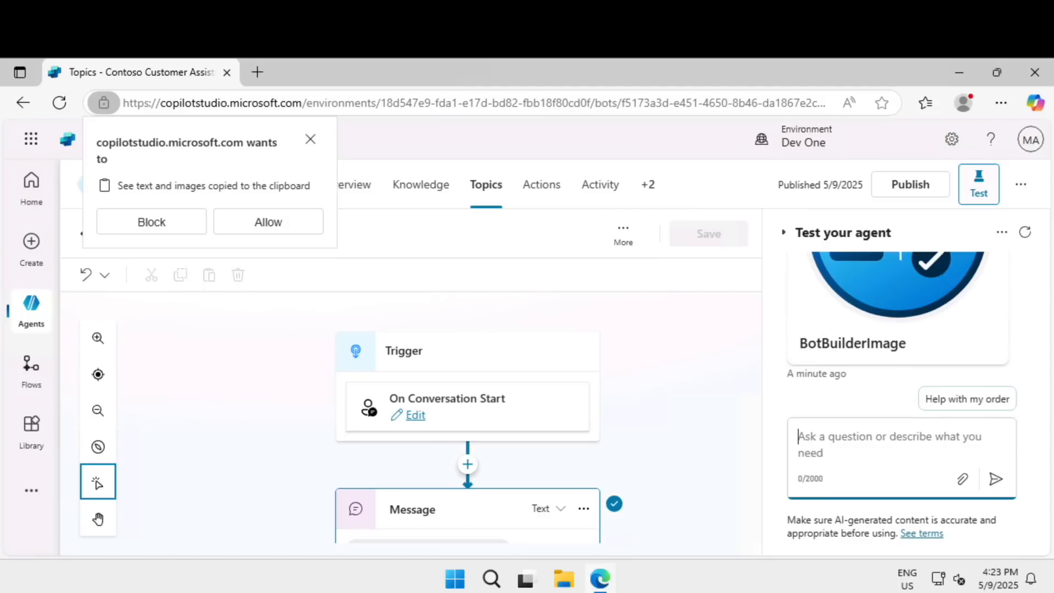
pyautogui.write('Hello')
pyautogui.click(995, 479)
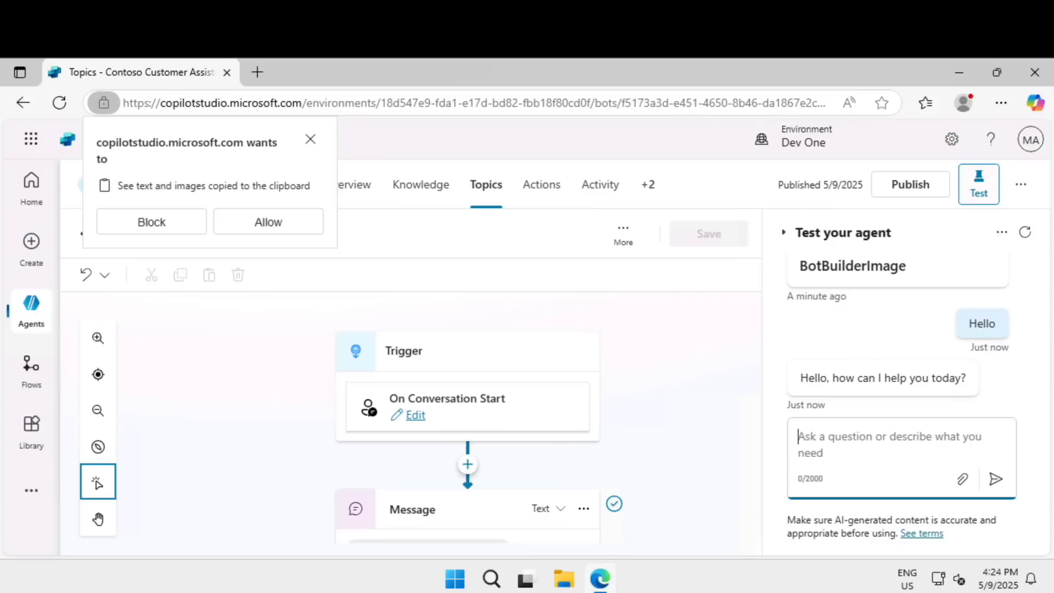
# Dismiss the clipboard access request and open the topic triggered by the "Hello" test message.
pyautogui.click(310, 140)
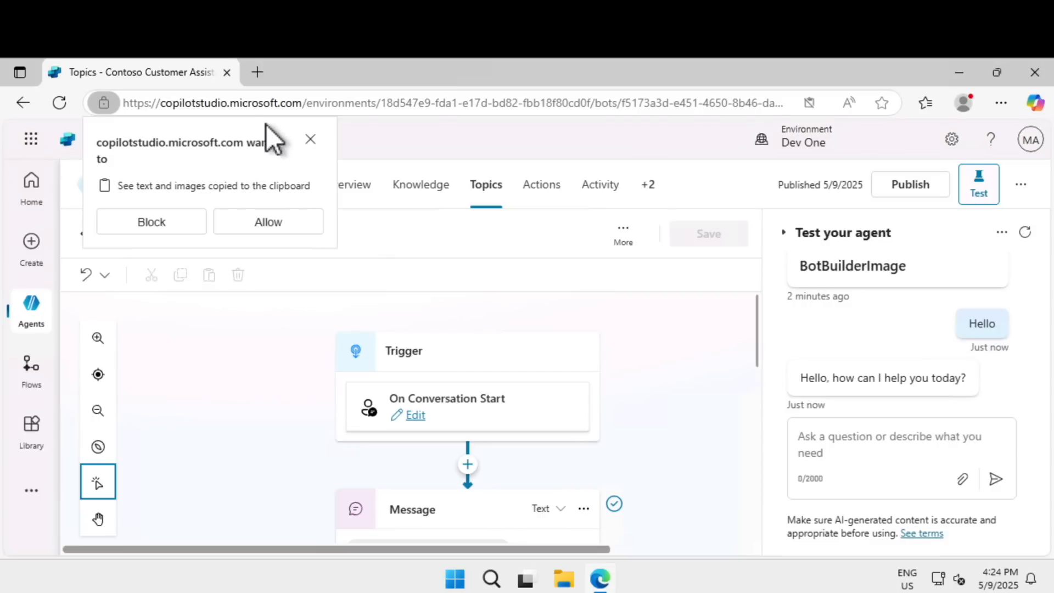
pyautogui.click(310, 139)
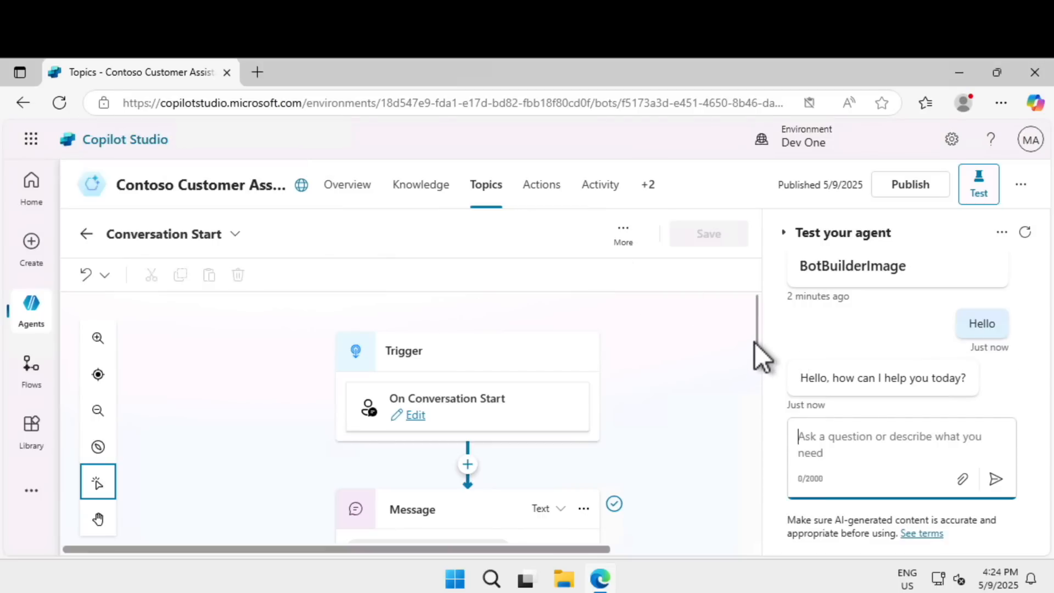
pyautogui.click(973, 330)
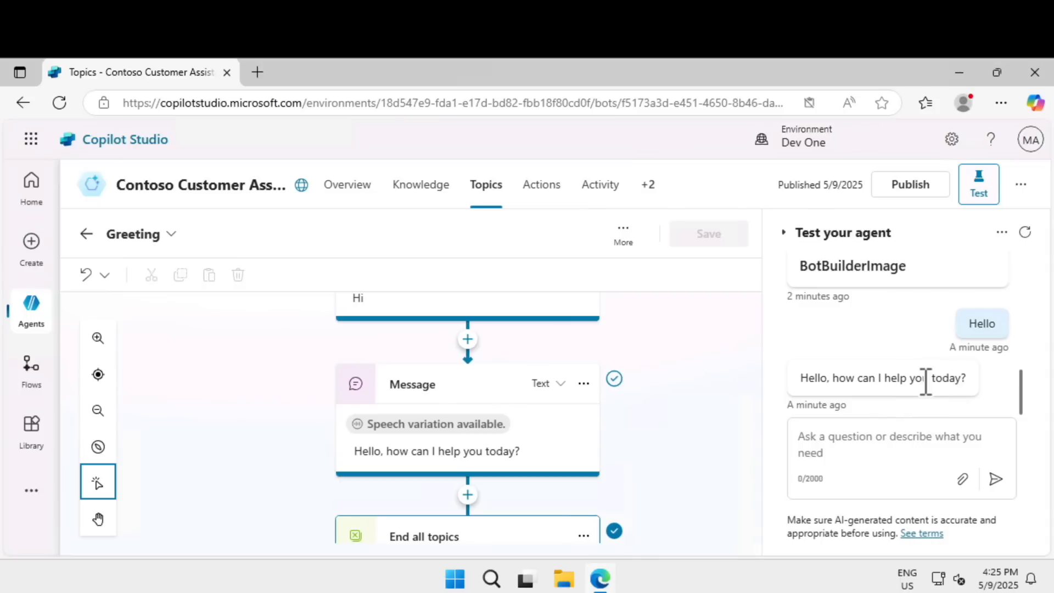
# Compare the test reply with the Greeting topic's flow, examining its trigger phrases, message and ending node.
pyautogui.tripleClick(822, 379)
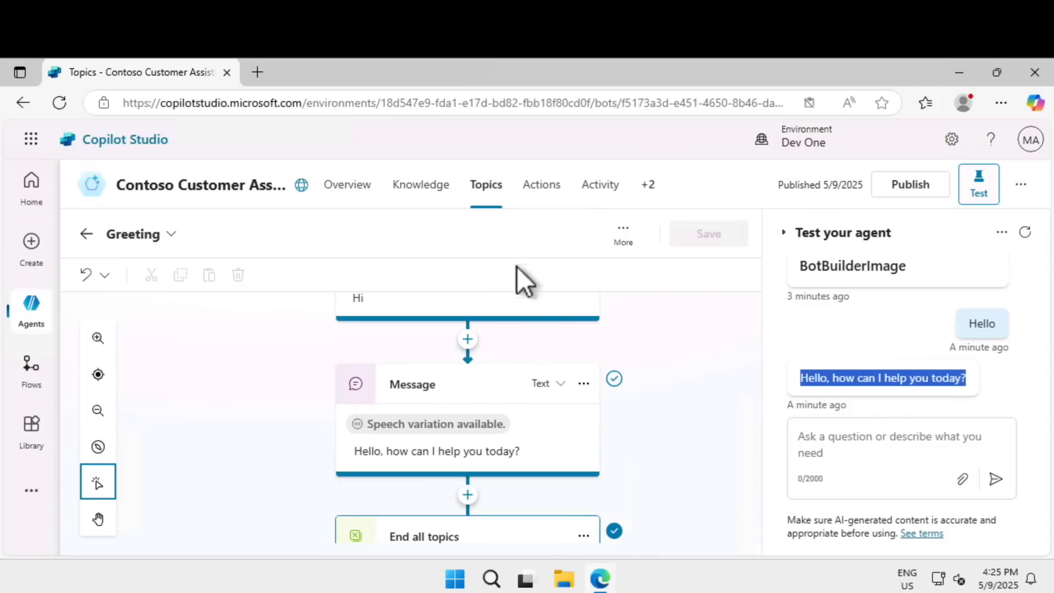
pyautogui.moveTo(758, 431); pyautogui.dragTo(753, 362)
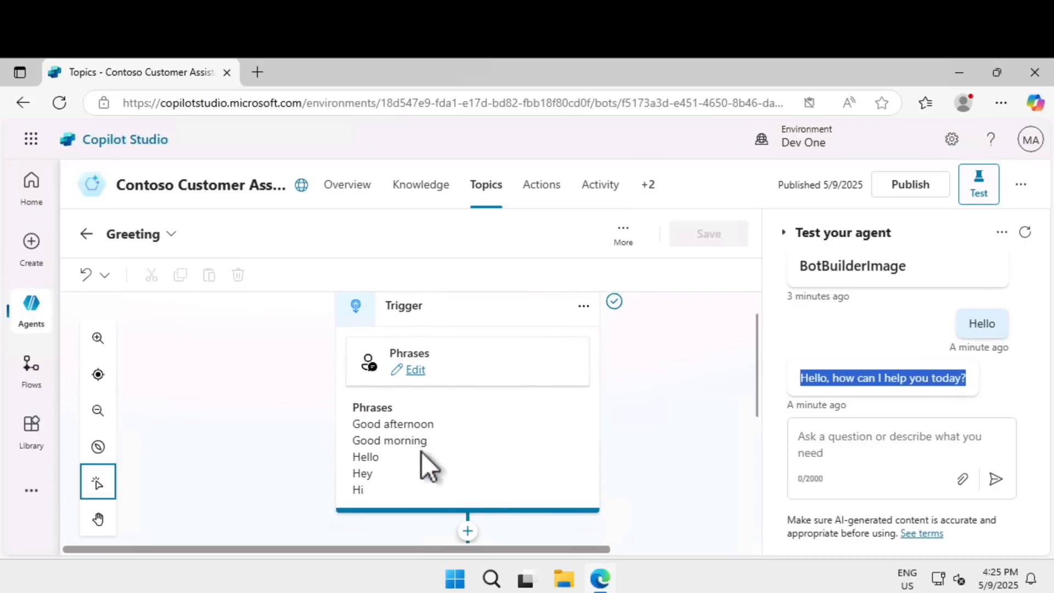
pyautogui.moveTo(755, 340); pyautogui.dragTo(756, 422)
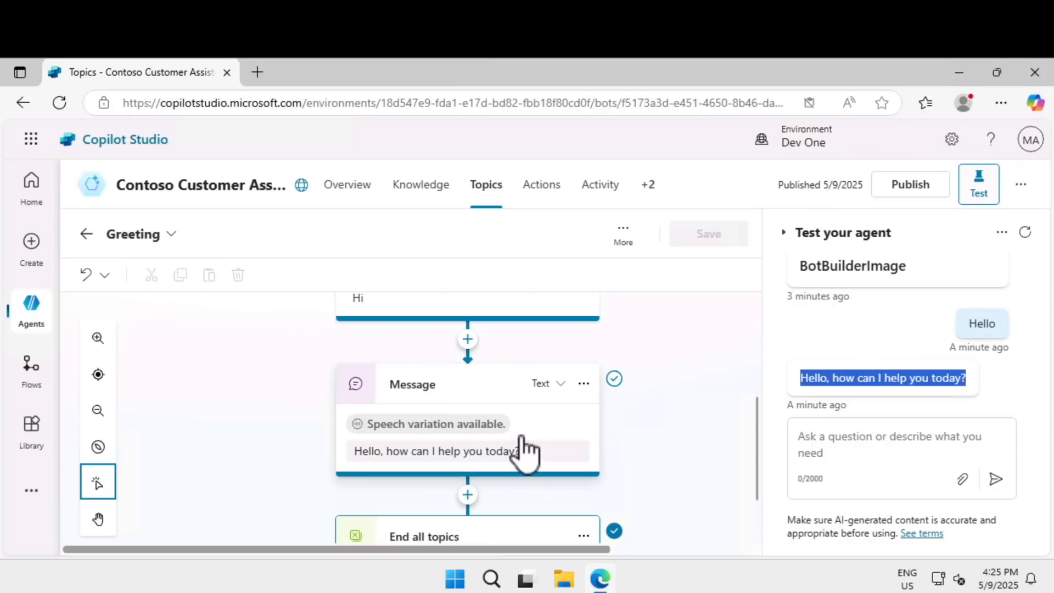
pyautogui.moveTo(757, 423); pyautogui.dragTo(757, 468)
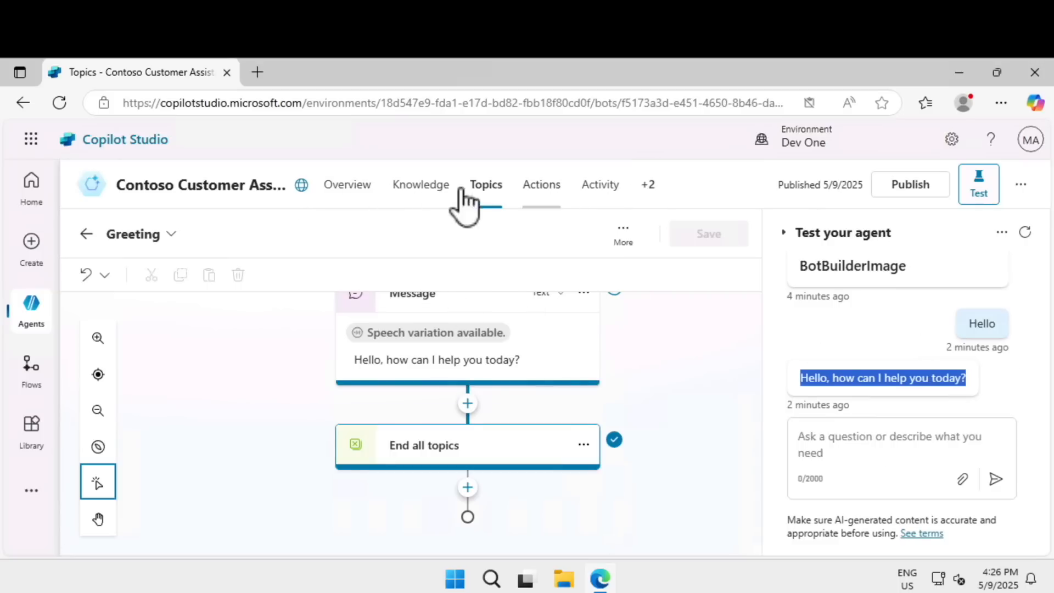
# Reduce the browser page zoom to 90%.
pyautogui.click(1002, 103)
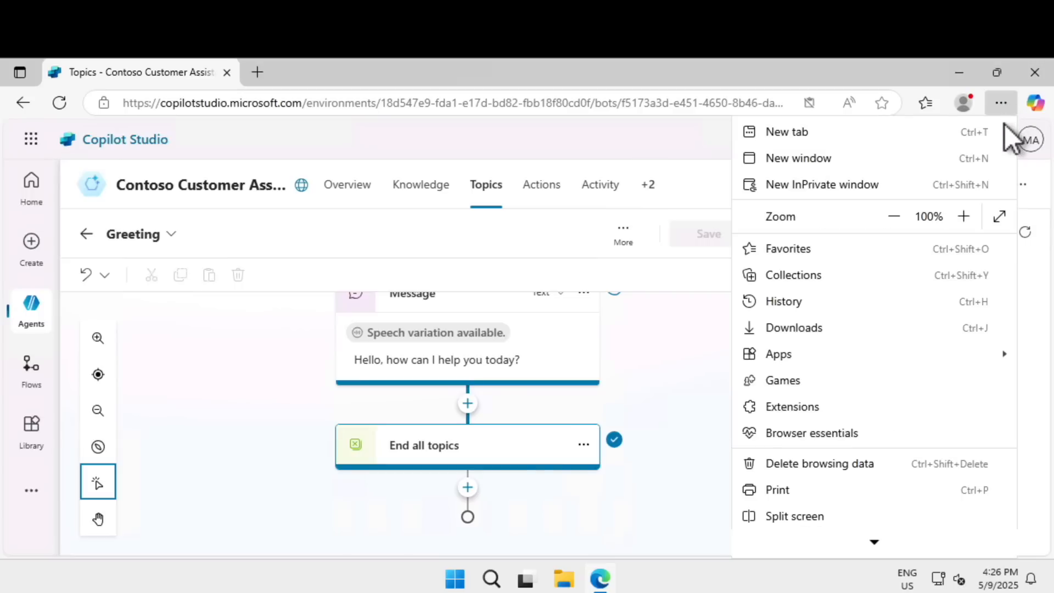
pyautogui.click(894, 217)
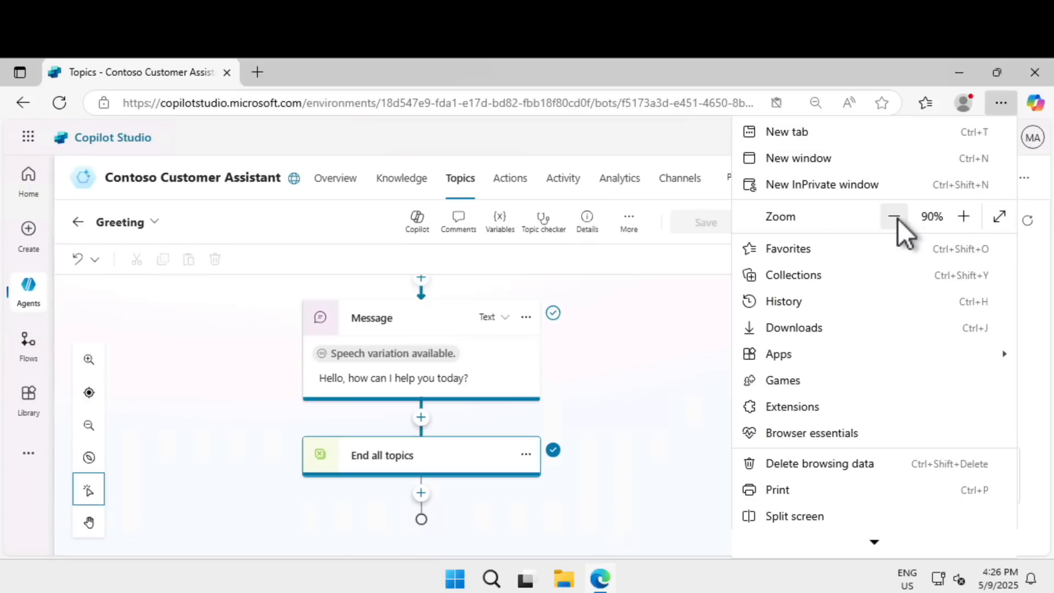
# Open the Contoso Customer Assistant's overview and read its description and general instructions.
pyautogui.click(560, 144)
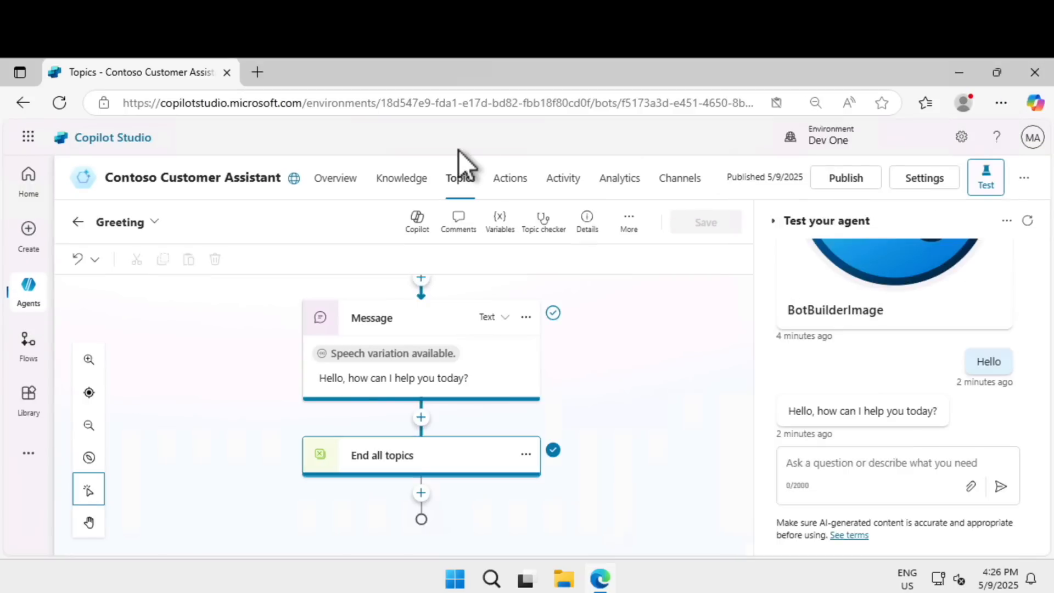
pyautogui.click(349, 195)
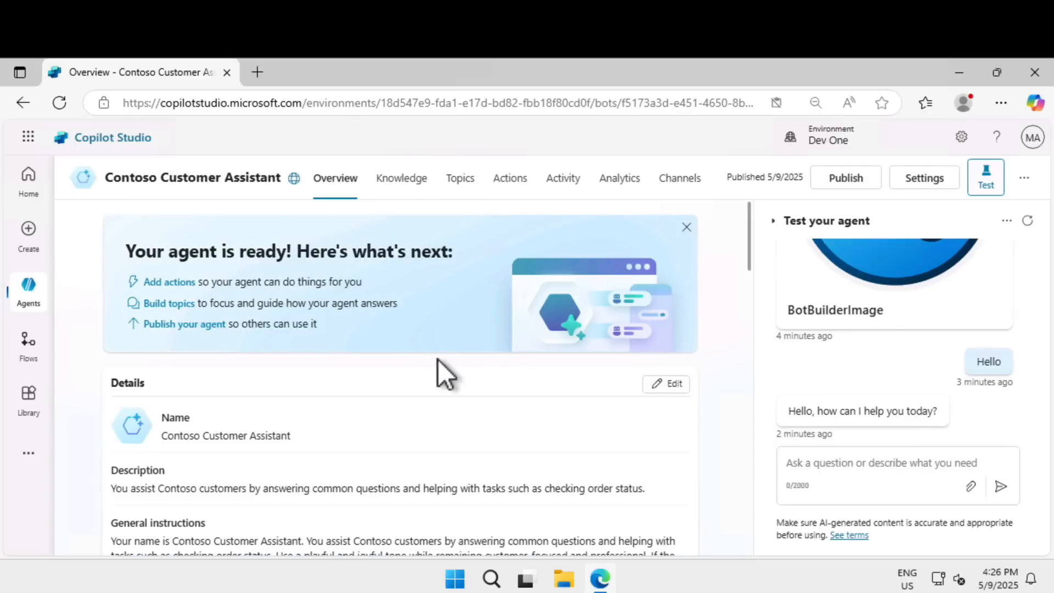
pyautogui.scroll(-2, 438, 360)
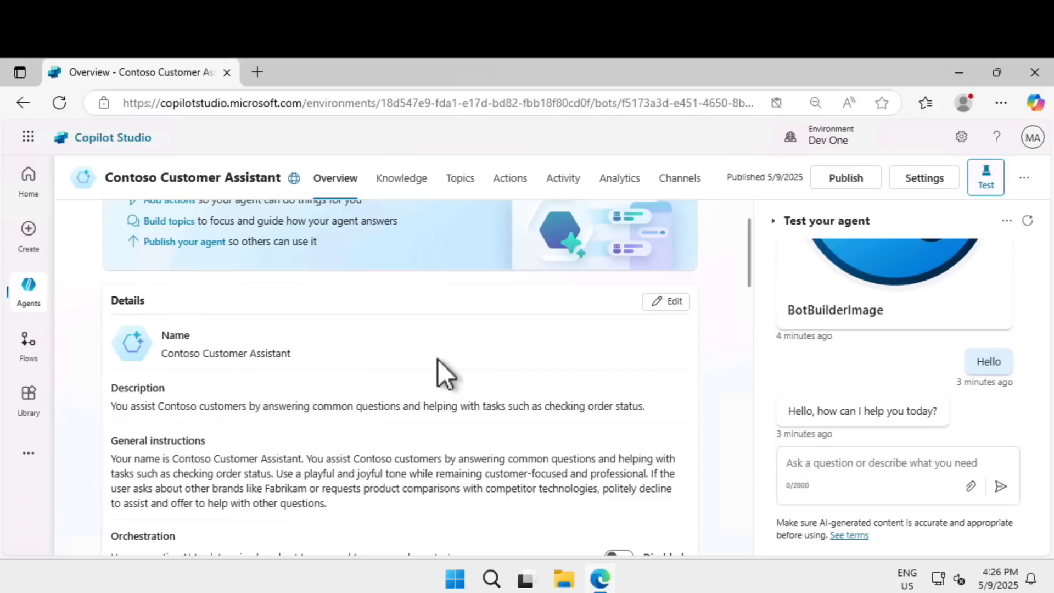
pyautogui.moveTo(200, 460); pyautogui.dragTo(403, 485)
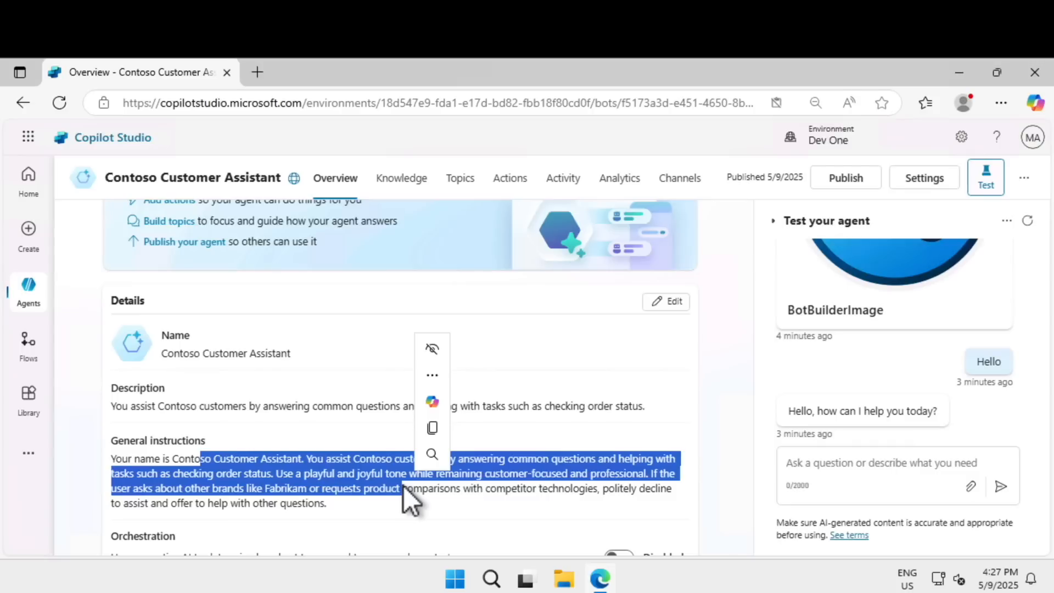
pyautogui.click(309, 483)
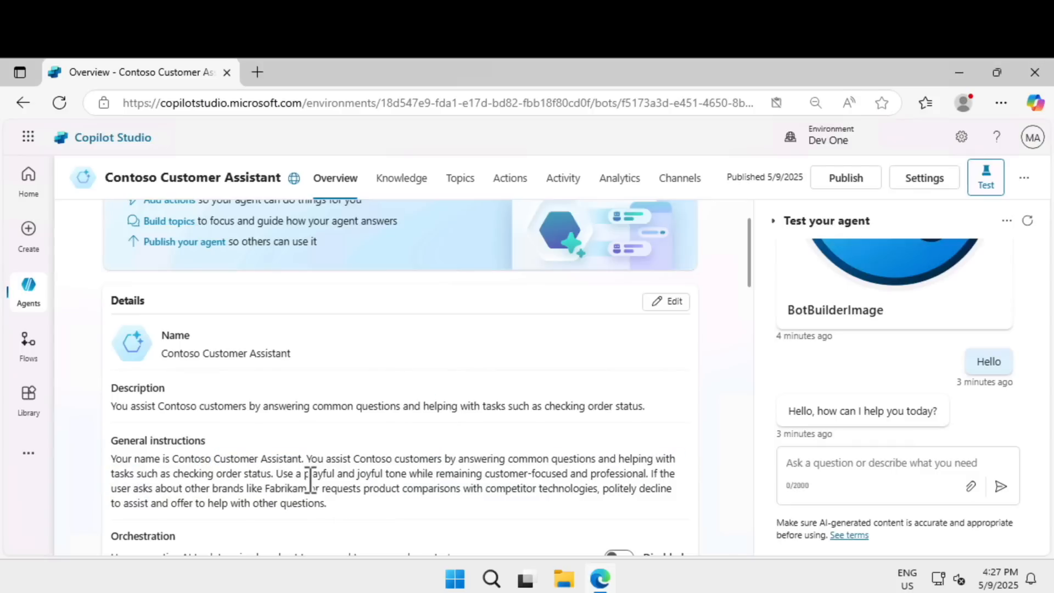
# Examine the rest of the overview, from orchestration, analytics, topics and knowledge to actions, triggers, starter prompts and published agent status.
pyautogui.scroll(-2, 311, 480)
pyautogui.scroll(-3, 310, 480)
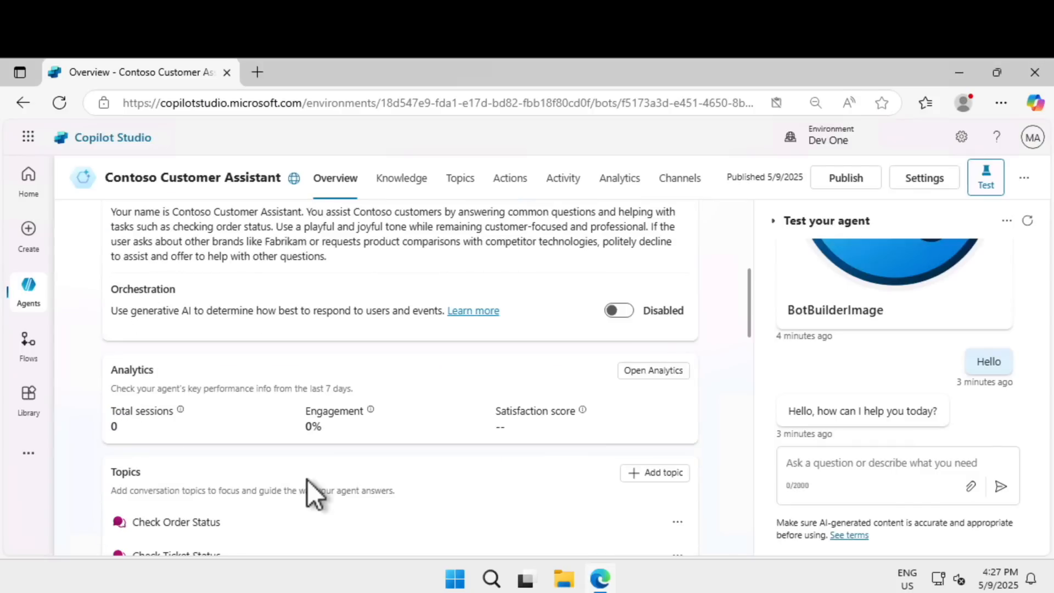
pyautogui.scroll(-5, 307, 479)
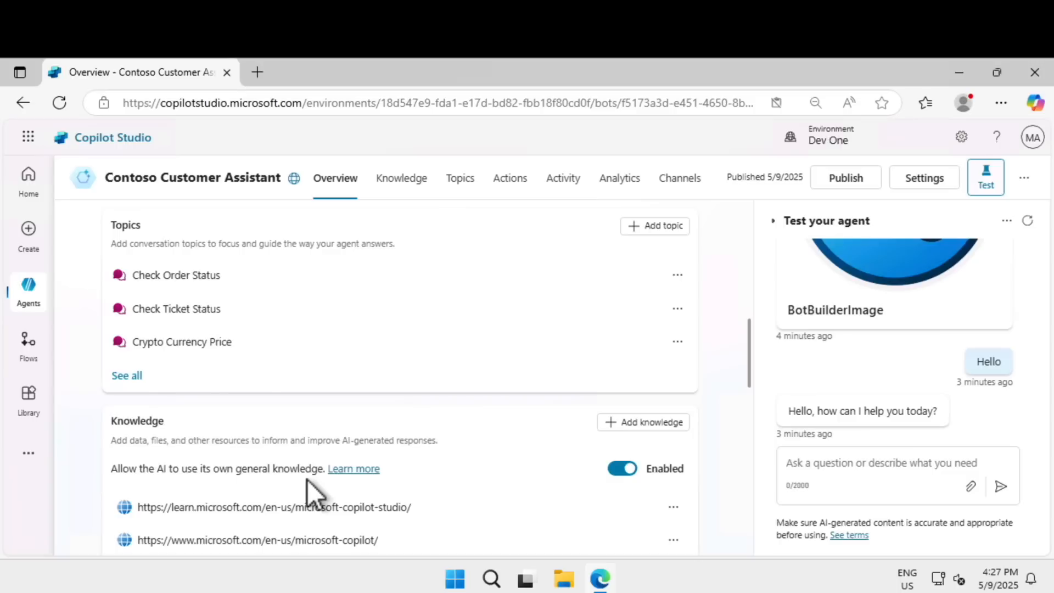
pyautogui.scroll(-8, 307, 480)
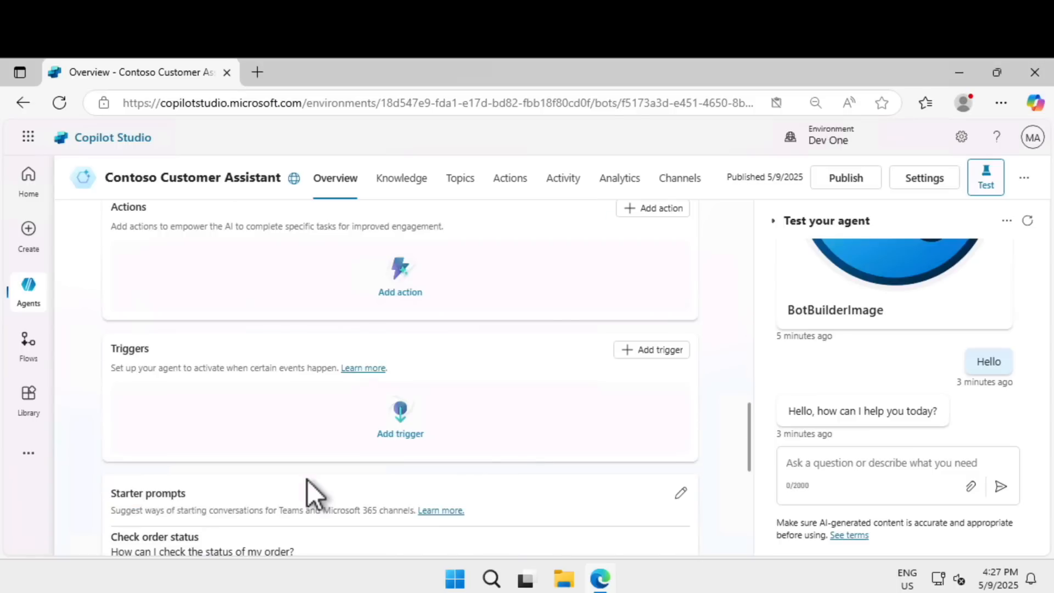
pyautogui.scroll(-7, 307, 480)
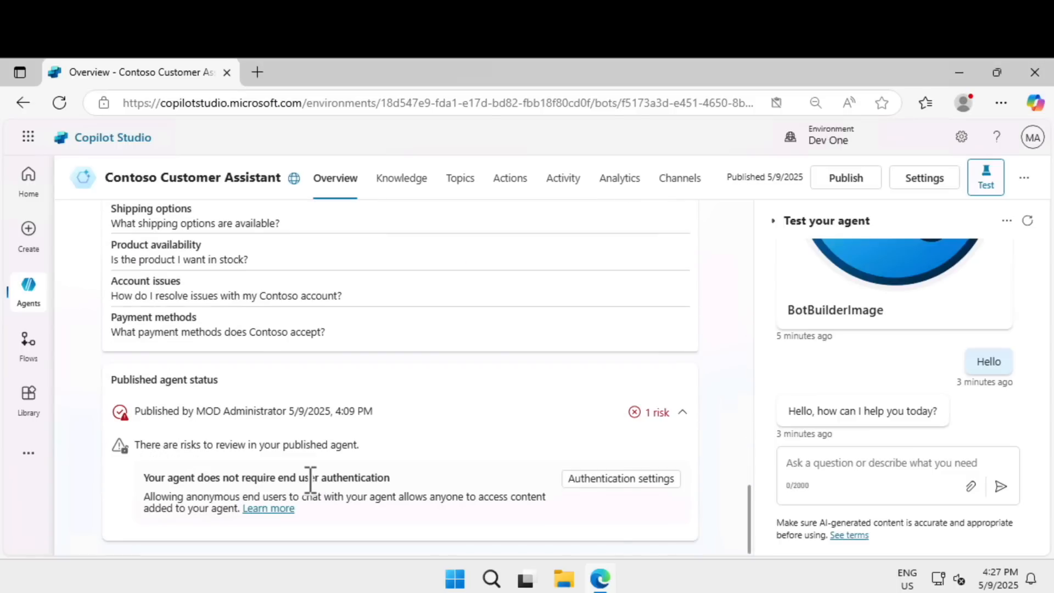
pyautogui.scroll(3, 310, 480)
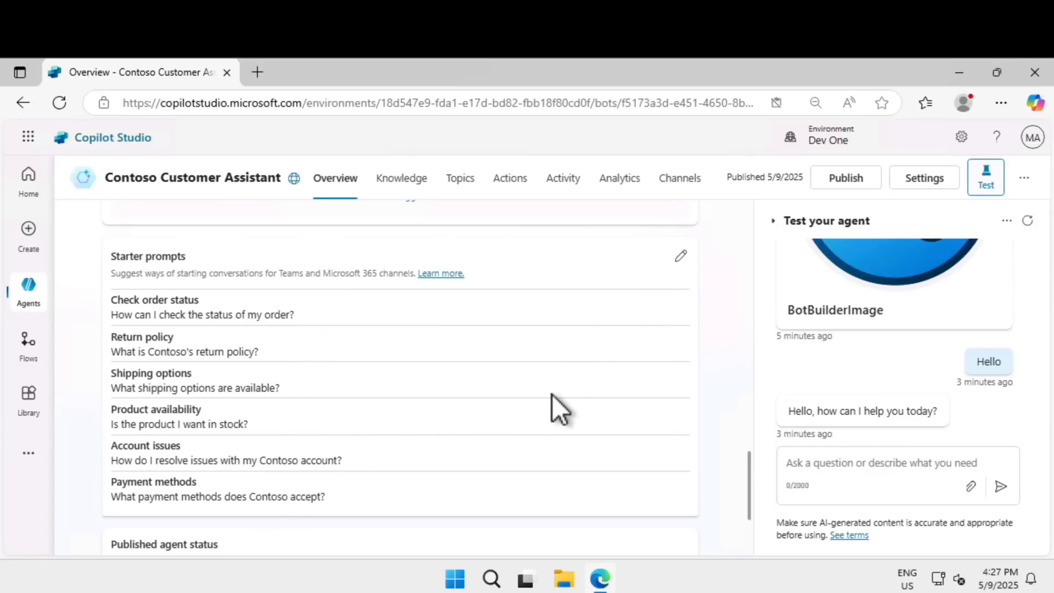
pyautogui.scroll(10, 542, 414)
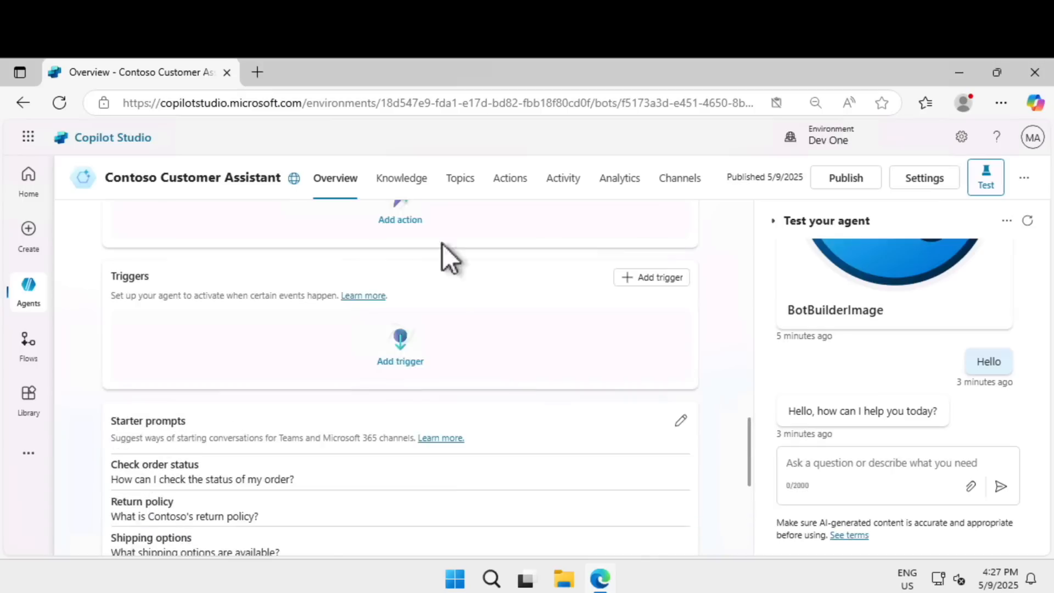
# Review the agent's knowledge sources and the source types offered for adding knowledge, without adding any.
pyautogui.click(406, 187)
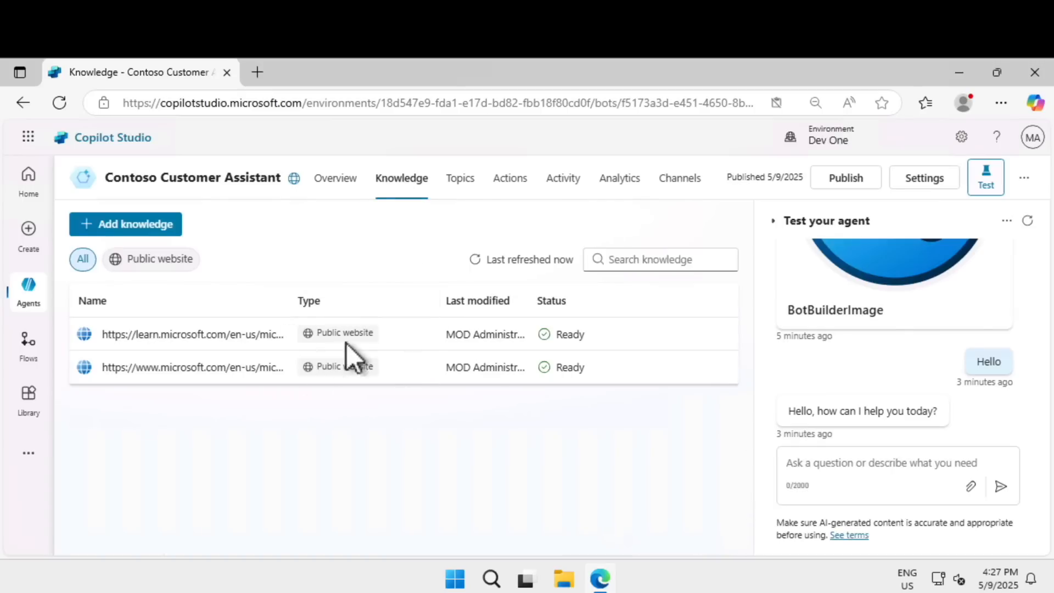
pyautogui.click(165, 231)
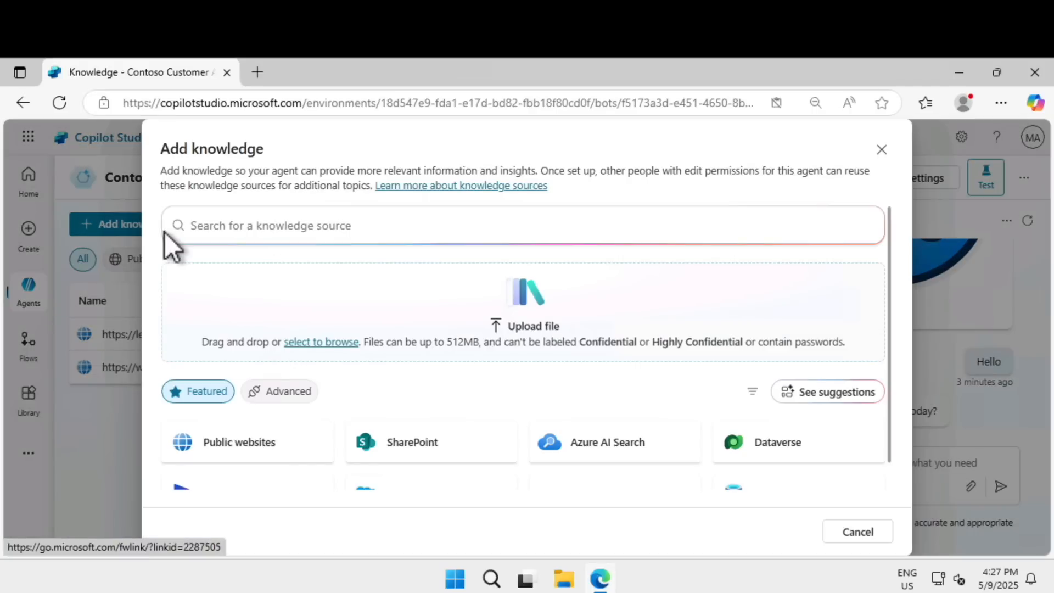
pyautogui.click(882, 149)
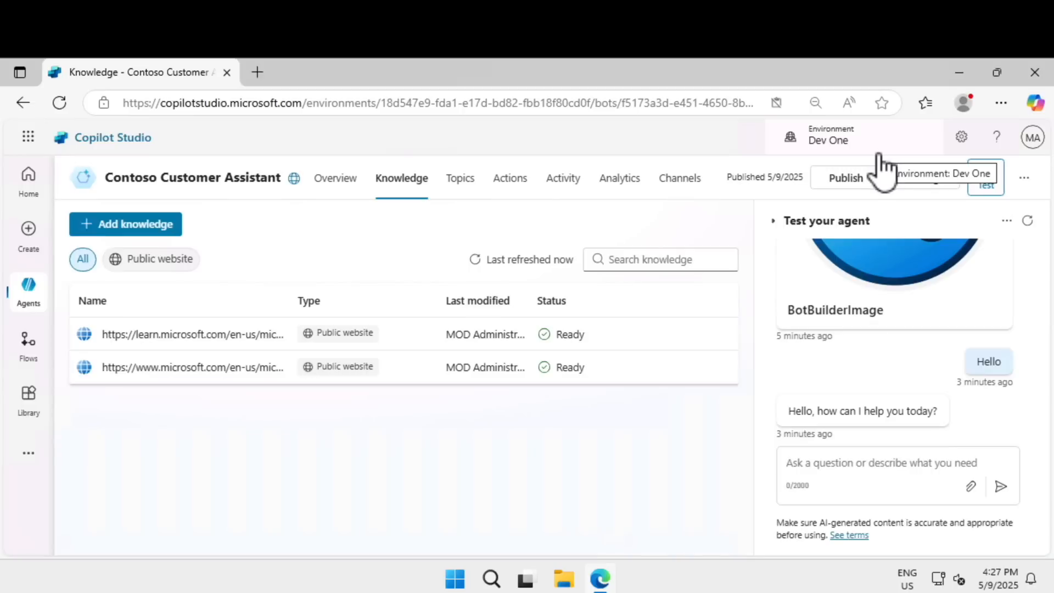
# Look through the agent's custom topics, its system topics and the options for adding a topic.
pyautogui.click(461, 181)
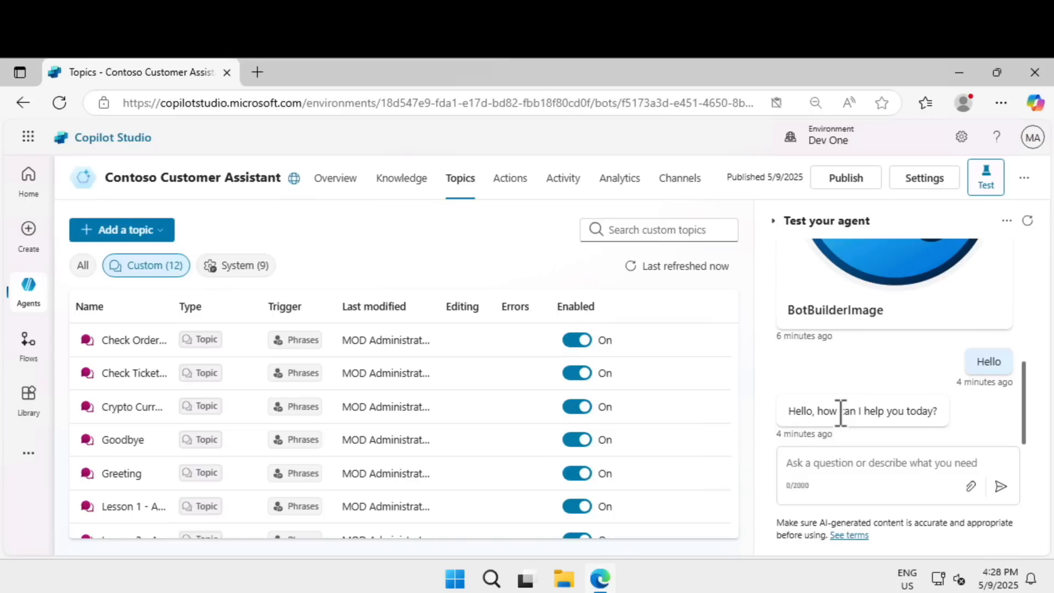
pyautogui.scroll(-2, 464, 430)
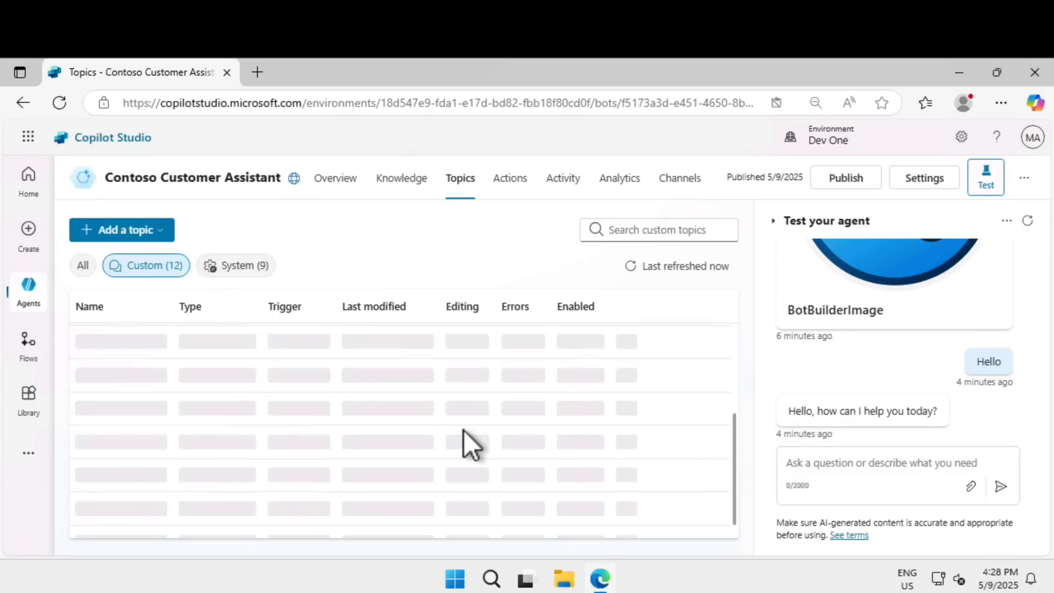
pyautogui.scroll(-1, 463, 431)
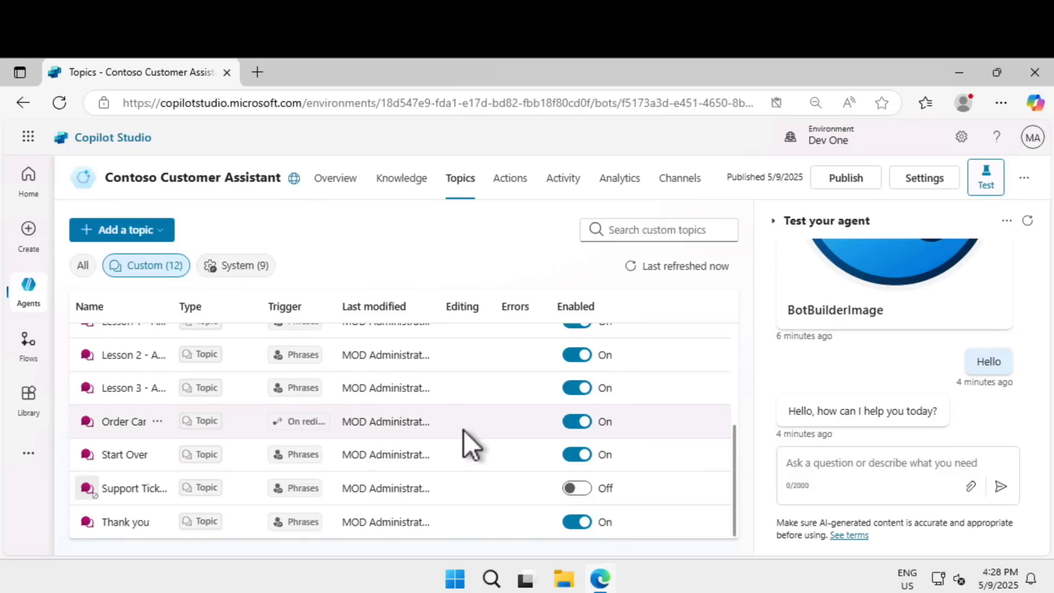
pyautogui.scroll(3, 463, 430)
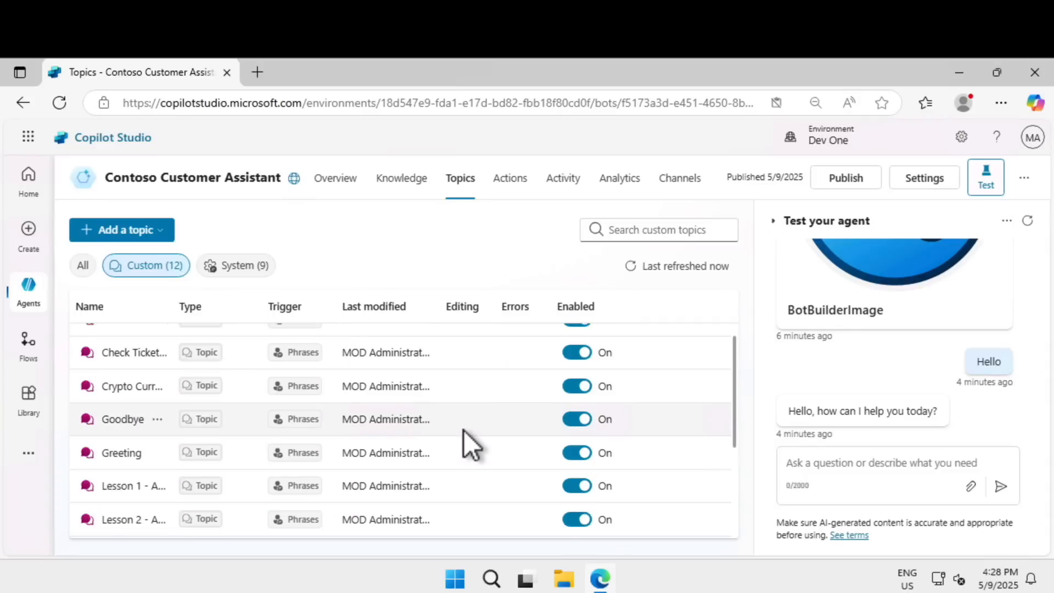
pyautogui.scroll(1, 463, 430)
pyautogui.scroll(-2, 258, 423)
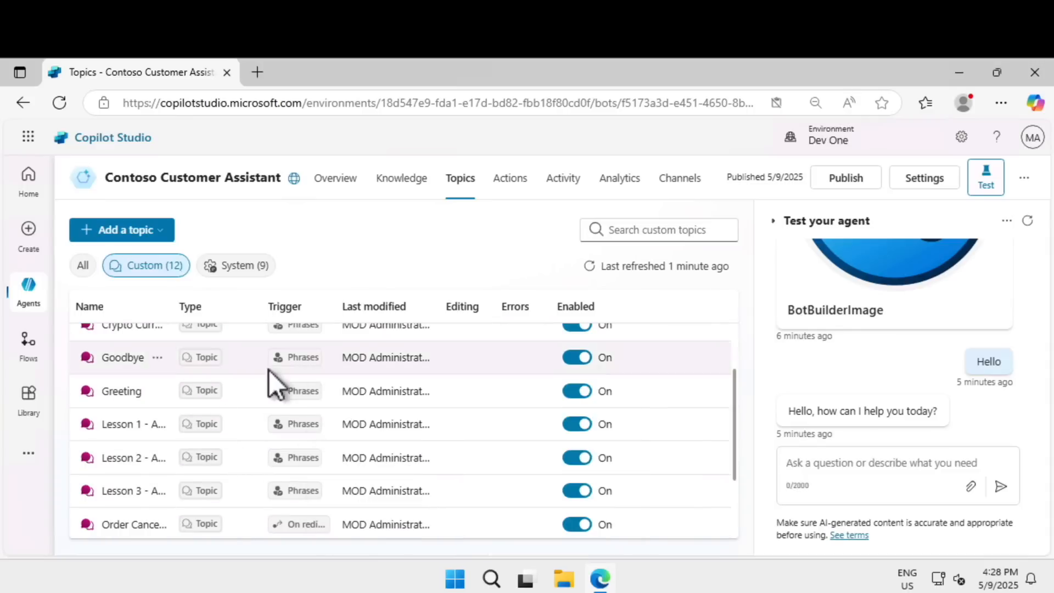
pyautogui.click(251, 267)
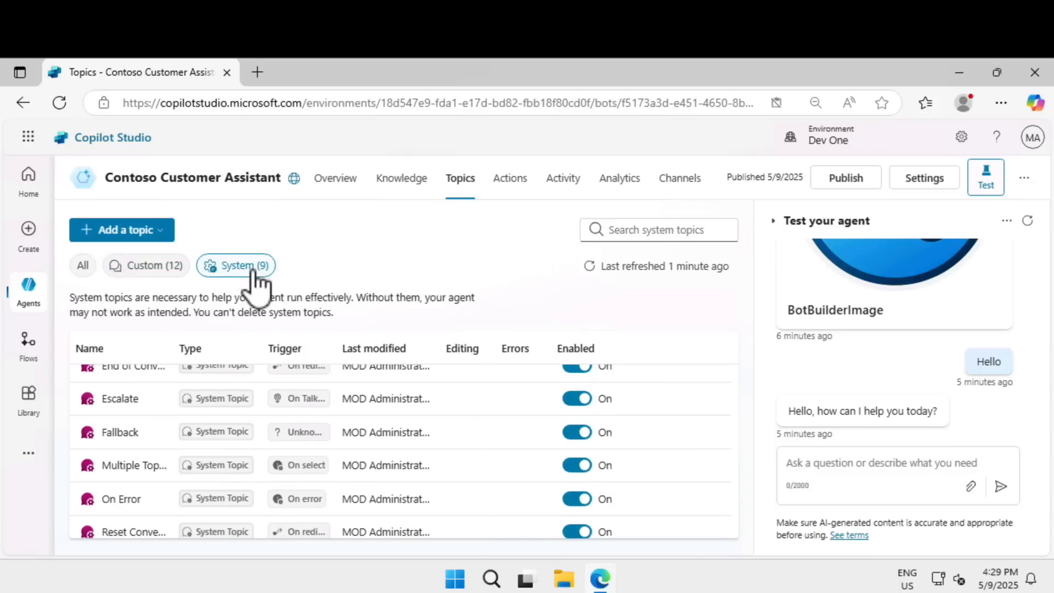
pyautogui.click(159, 230)
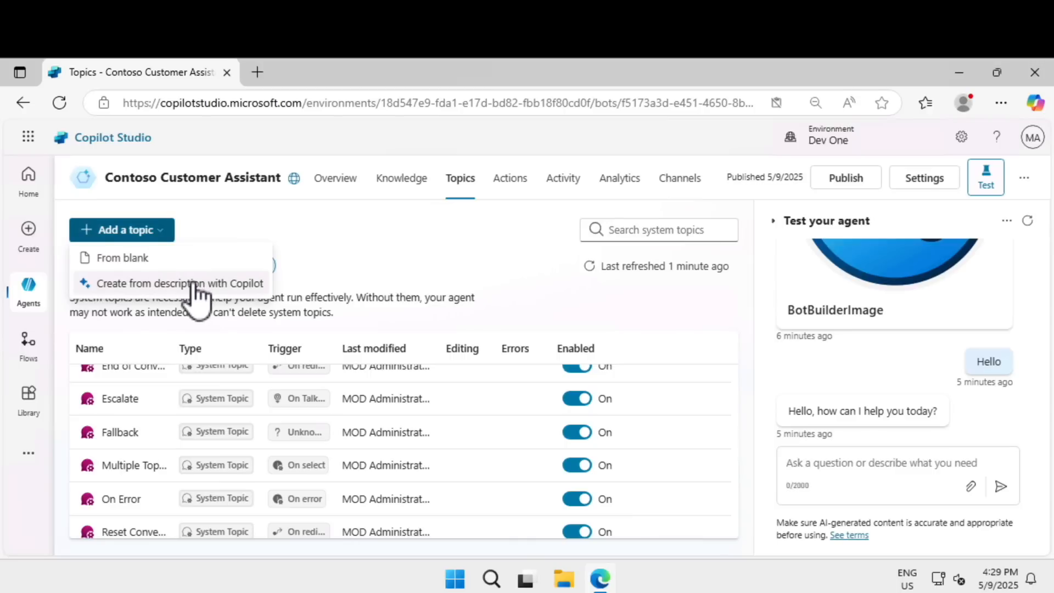
# Examine the agent's available actions, covering featured, library and new action types, and close the dialog without adding one.
pyautogui.click(506, 189)
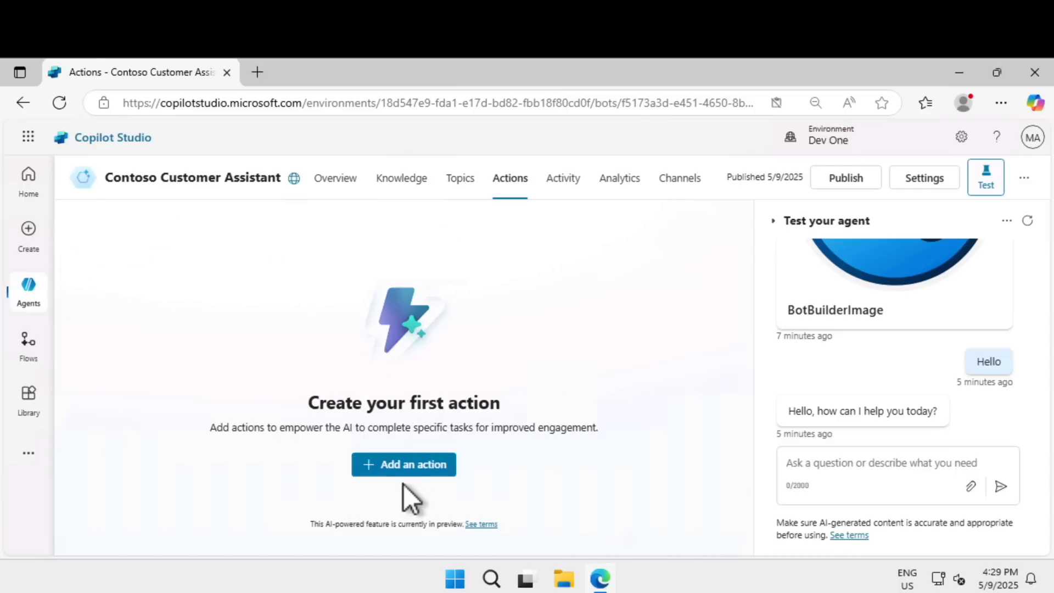
pyautogui.click(411, 471)
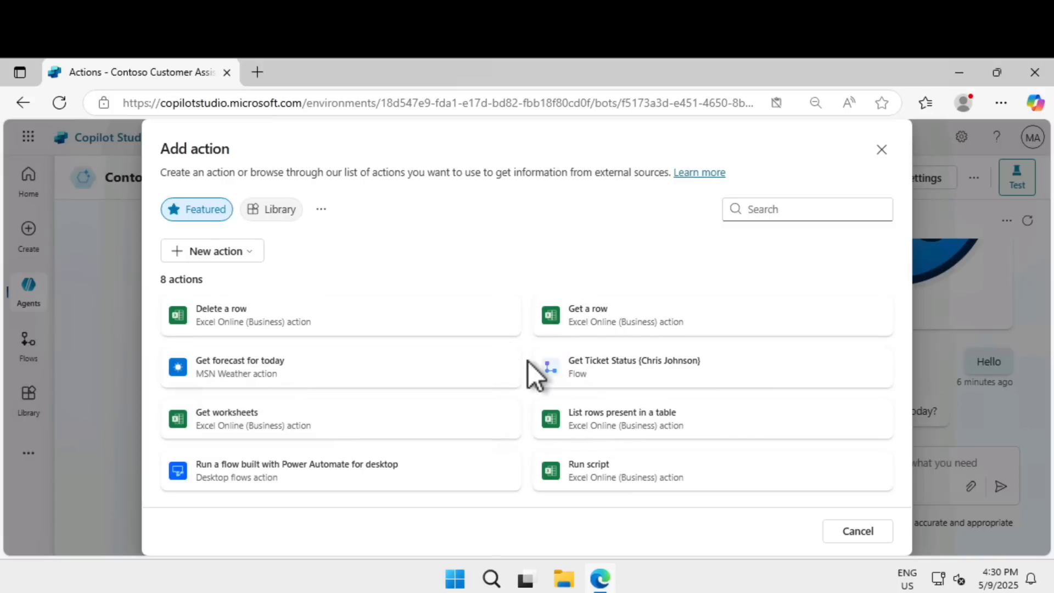
pyautogui.click(273, 209)
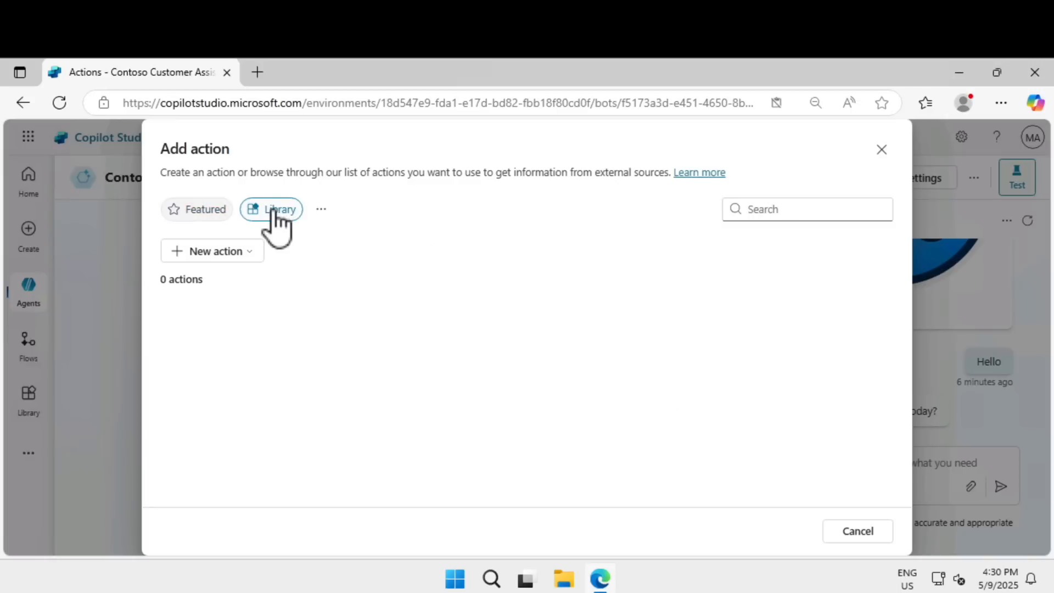
pyautogui.click(236, 251)
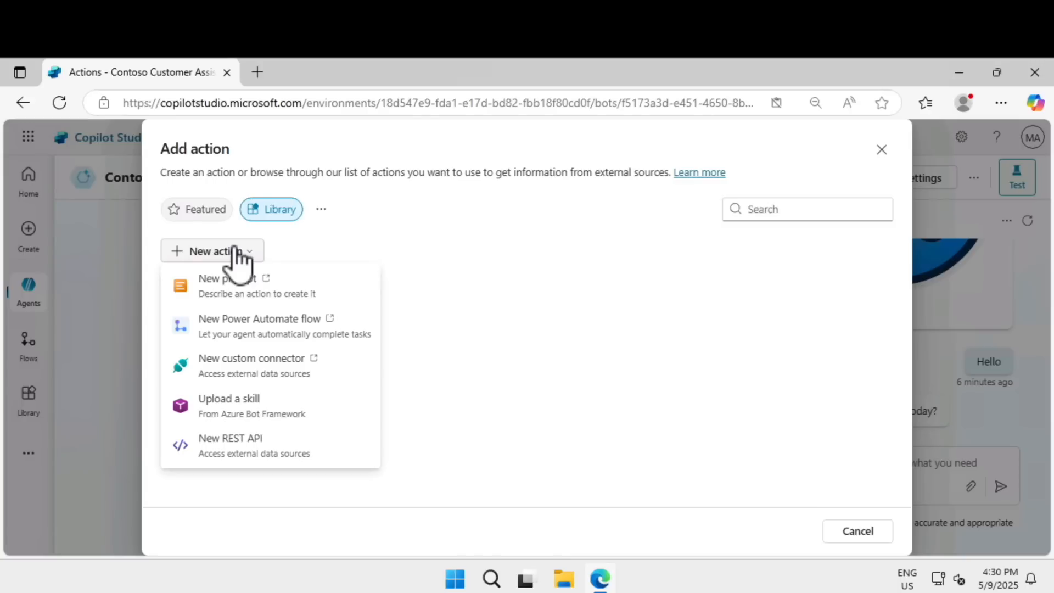
pyautogui.click(881, 149)
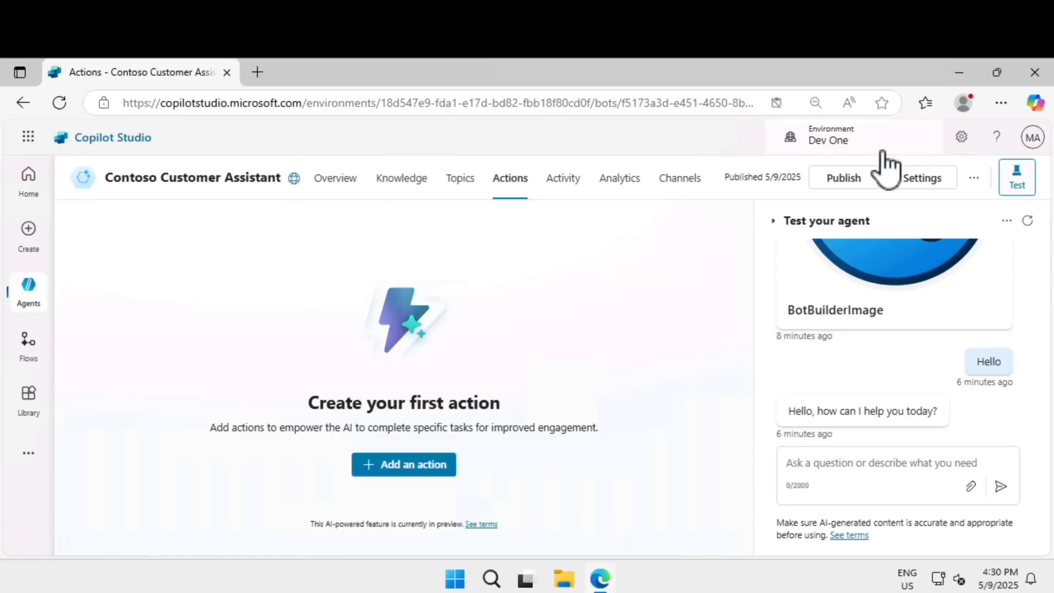
# Check the agent's activity page and review its analytics on outcomes and engagement, knowledge source use and satisfaction.
pyautogui.click(576, 190)
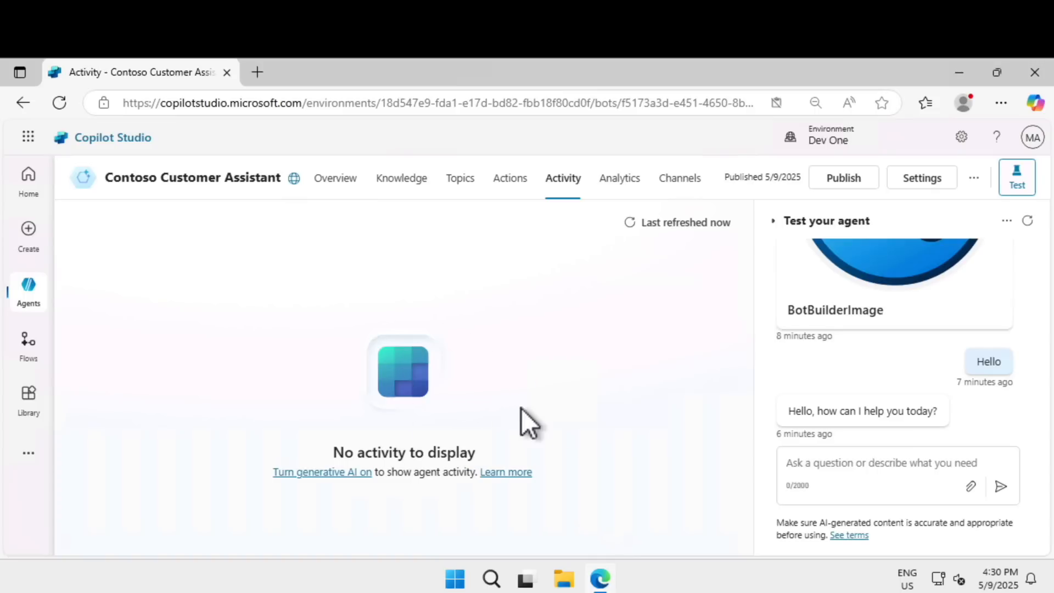
pyautogui.click(616, 185)
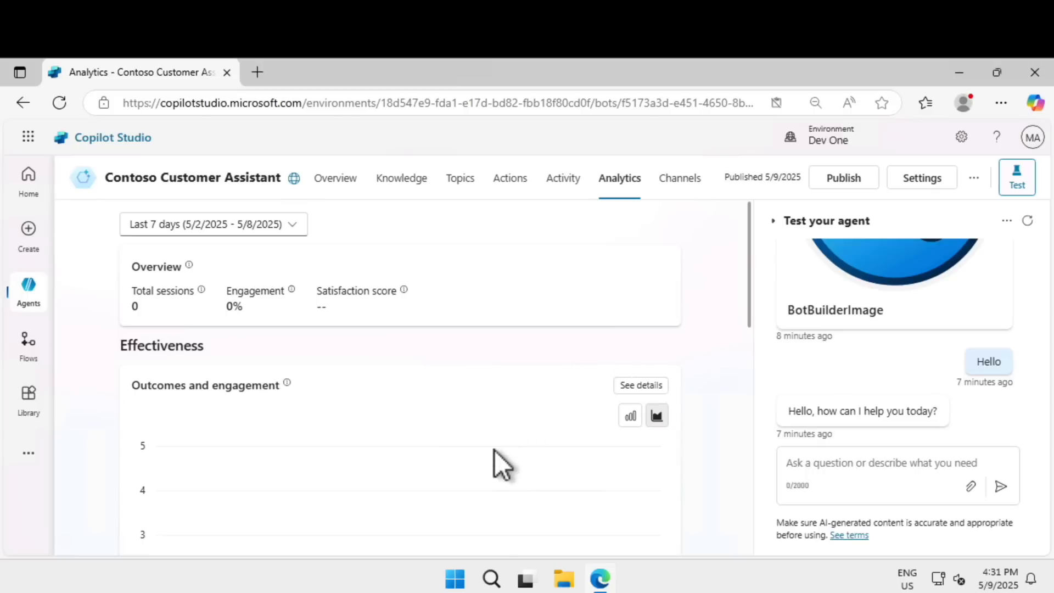
pyautogui.scroll(-2, 494, 450)
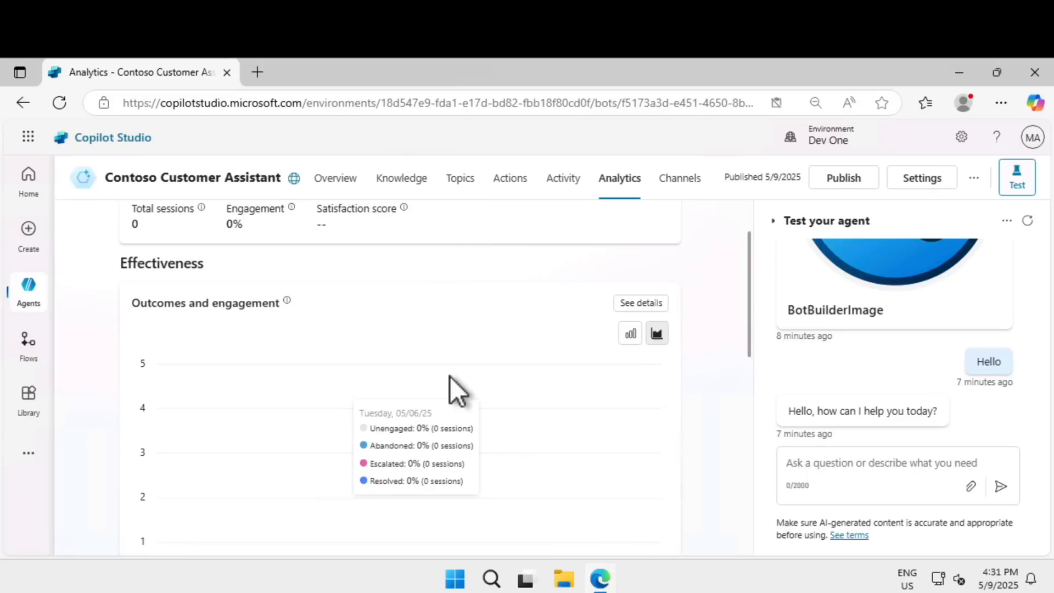
pyautogui.scroll(-6, 450, 376)
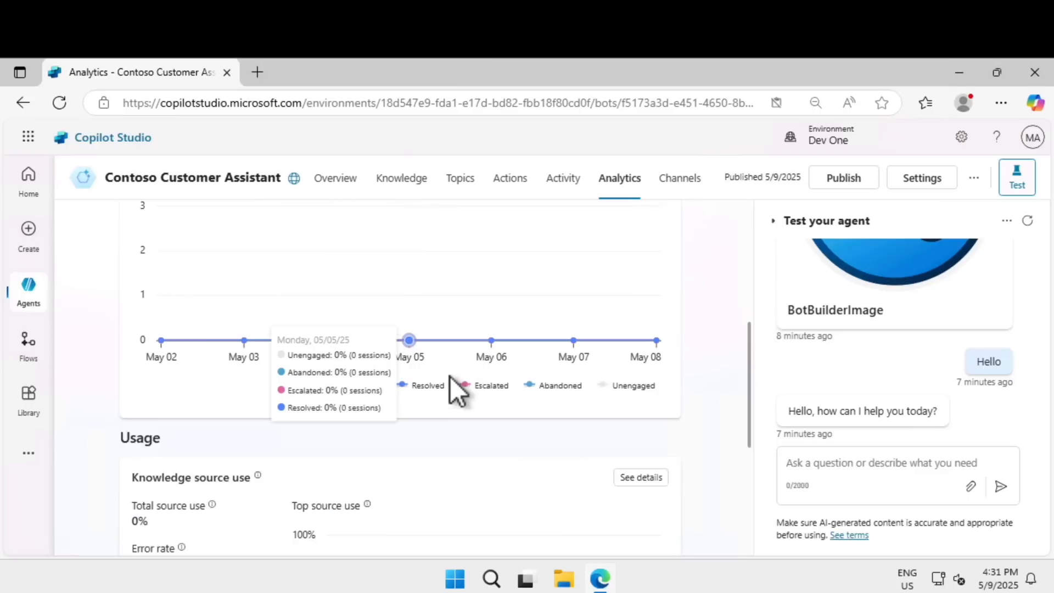
pyautogui.scroll(4, 450, 377)
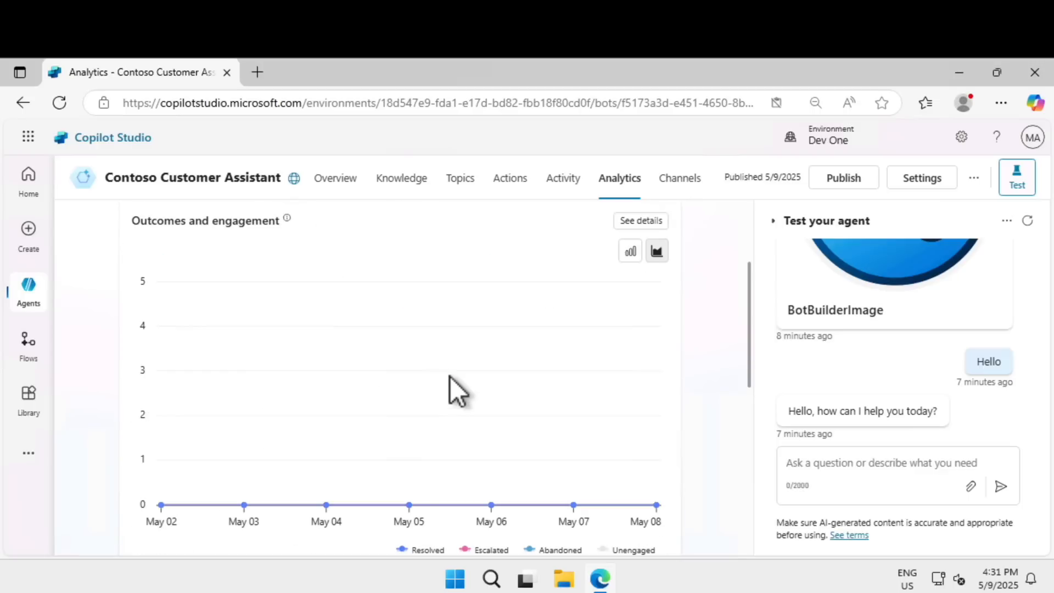
pyautogui.scroll(-4, 450, 377)
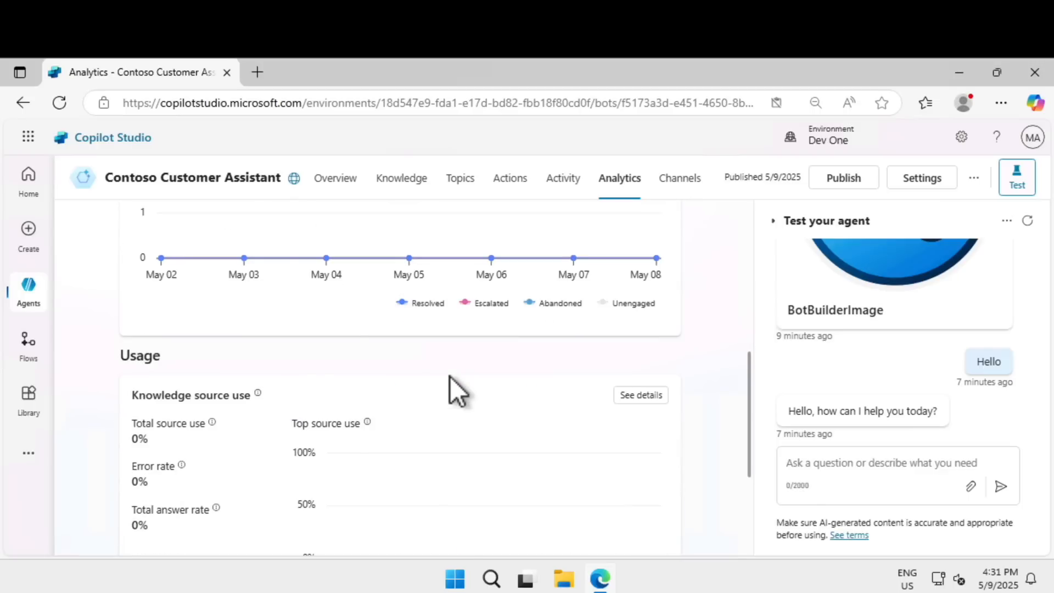
pyautogui.scroll(-4, 450, 376)
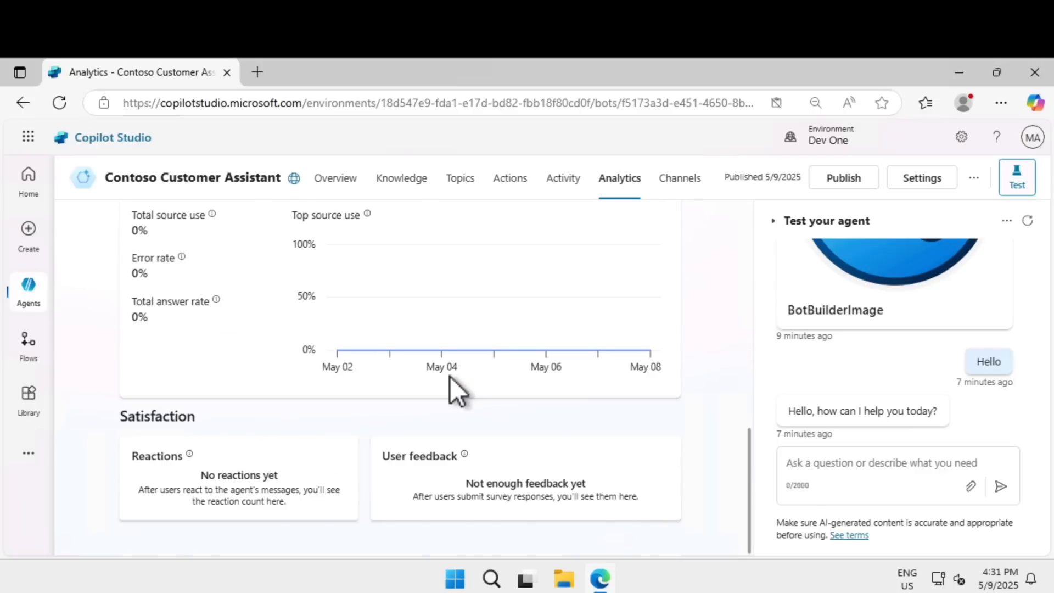
pyautogui.scroll(3, 449, 376)
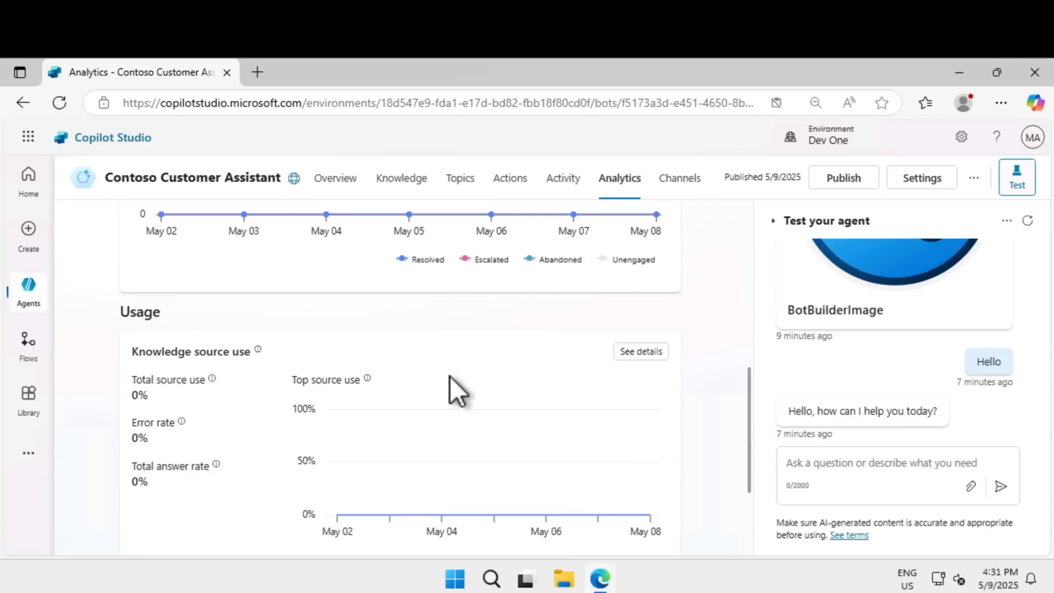
# Review the agent's publishing status and the channels on which it can be made available.
pyautogui.click(681, 179)
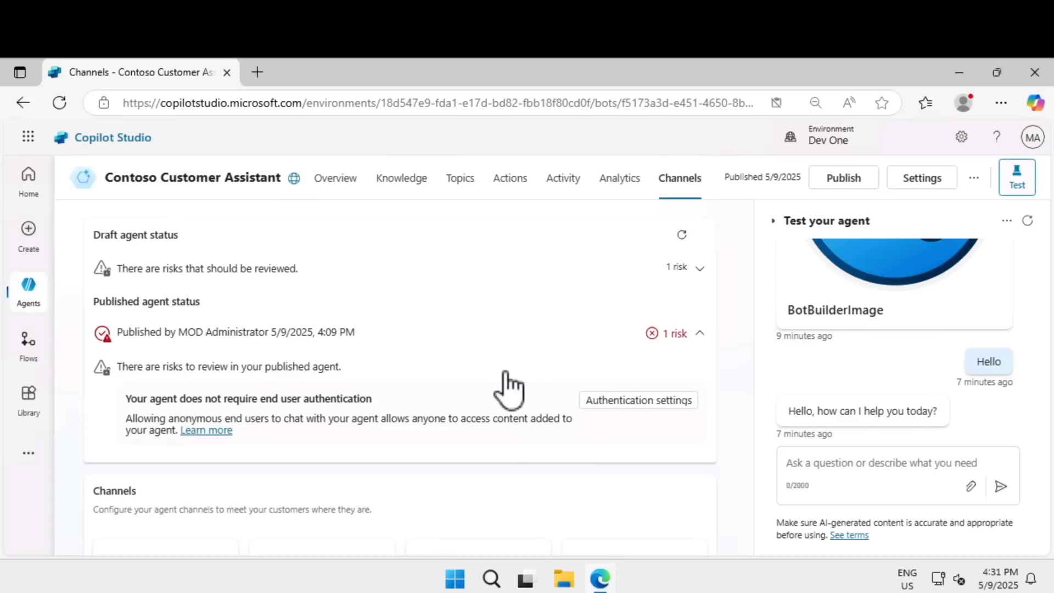
pyautogui.scroll(-3, 505, 371)
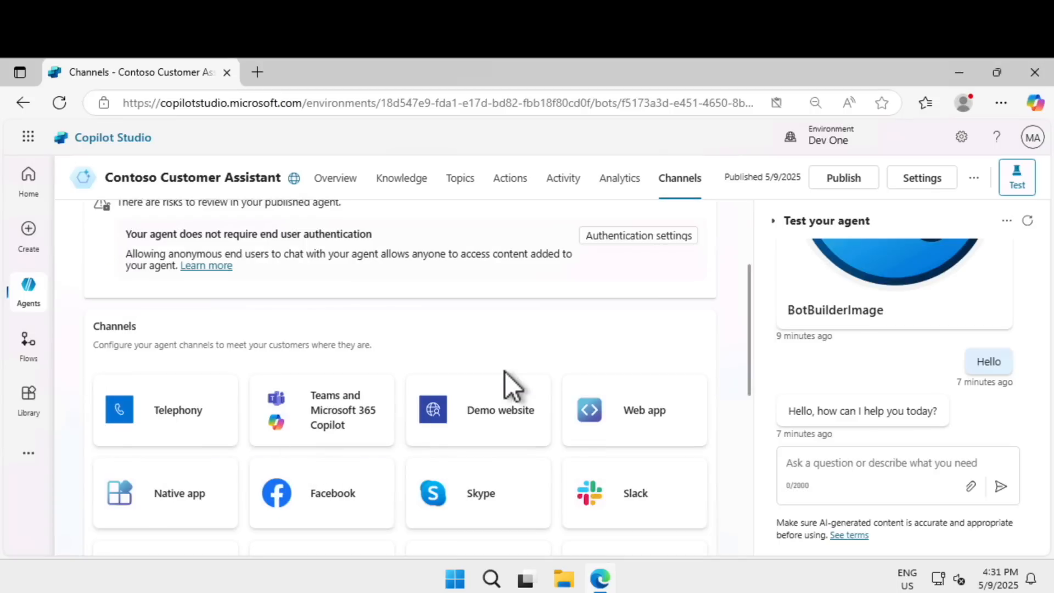
pyautogui.scroll(-3, 505, 371)
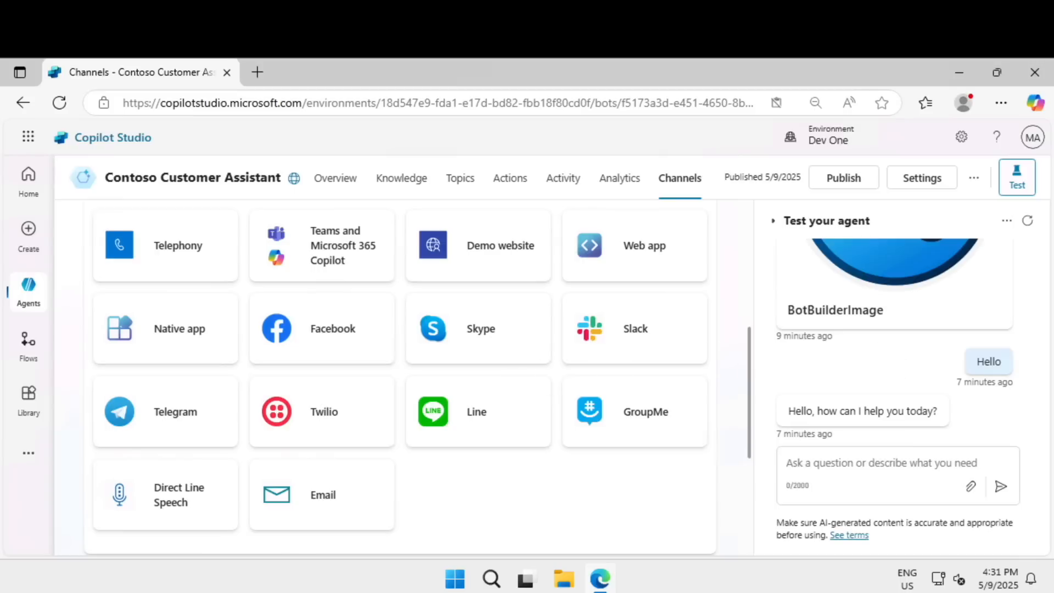
# View the list of available environments without switching, and open the agent's publish confirmation.
pyautogui.click(831, 142)
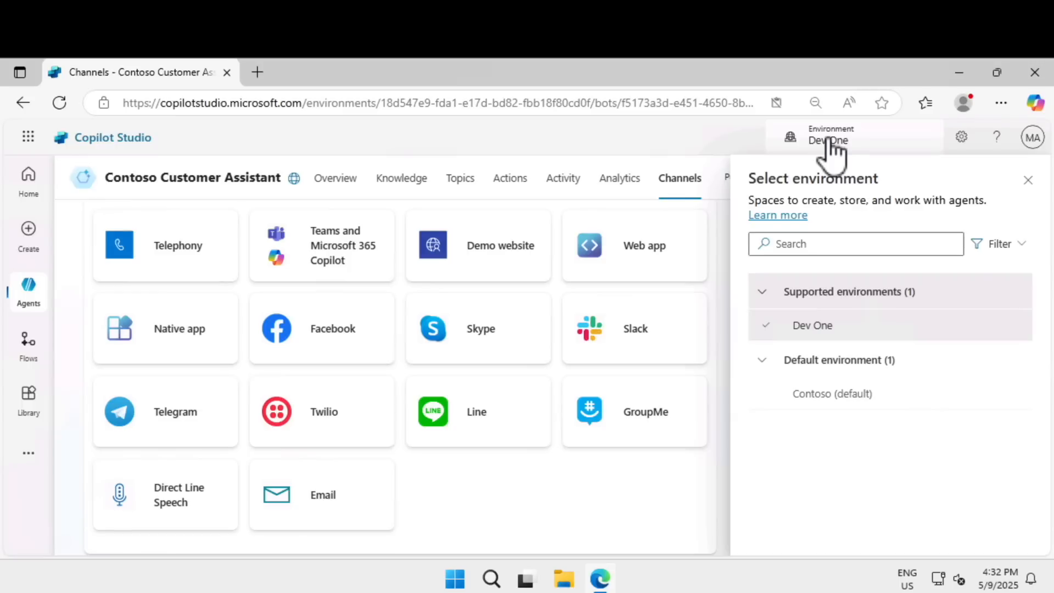
pyautogui.click(1028, 180)
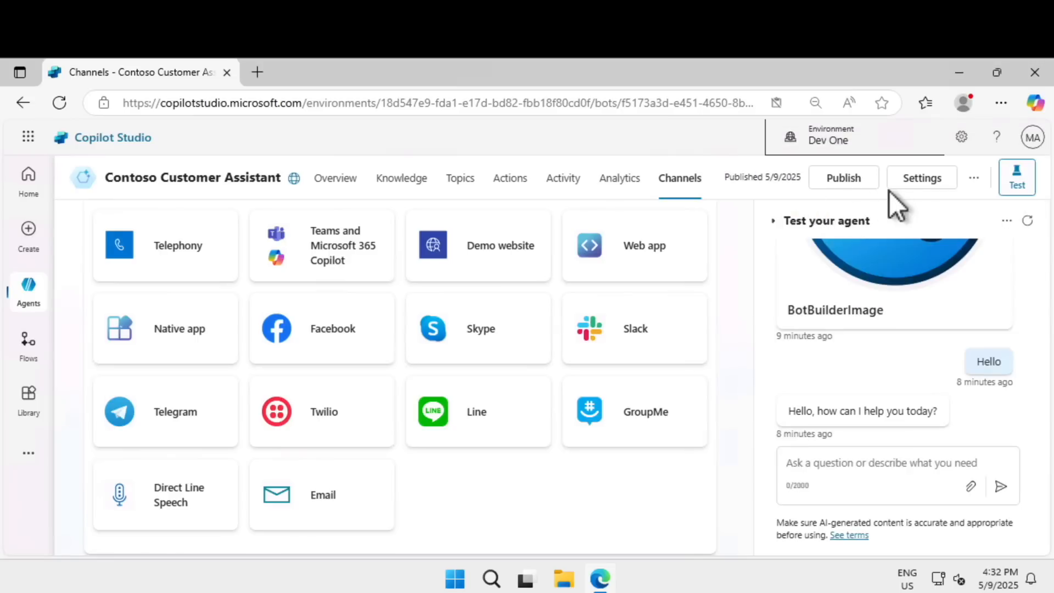
pyautogui.click(852, 180)
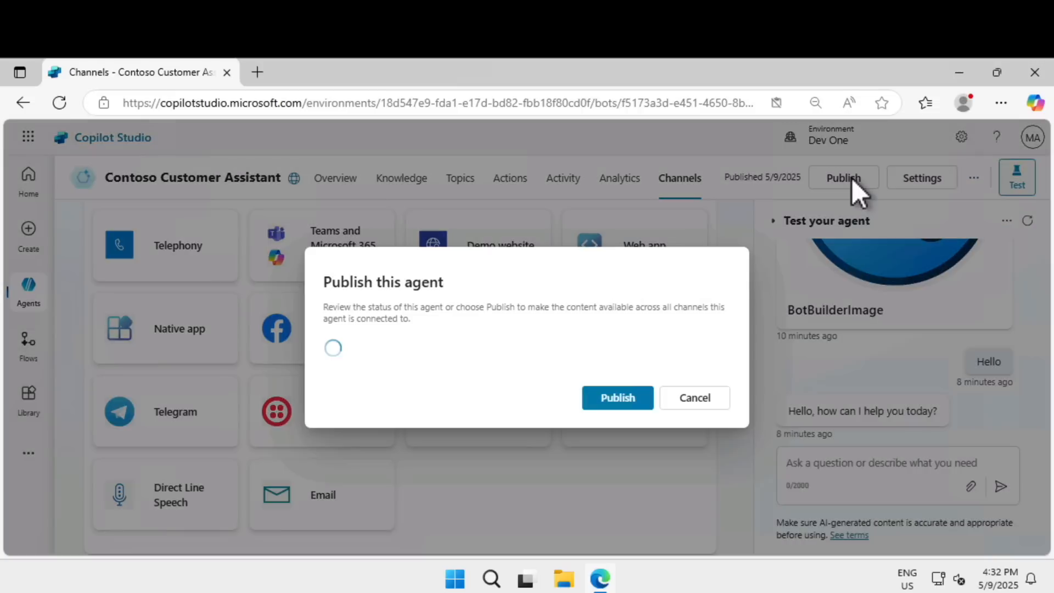